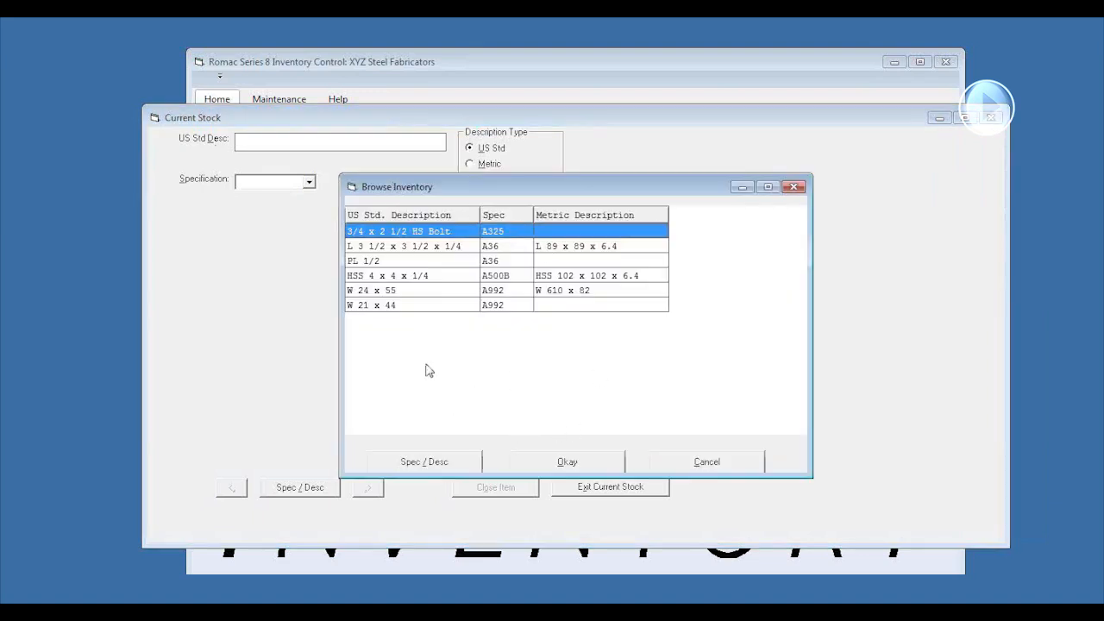
Open the current stock record for W 21 x 44, specification A992, from the inventory list
click(407, 307)
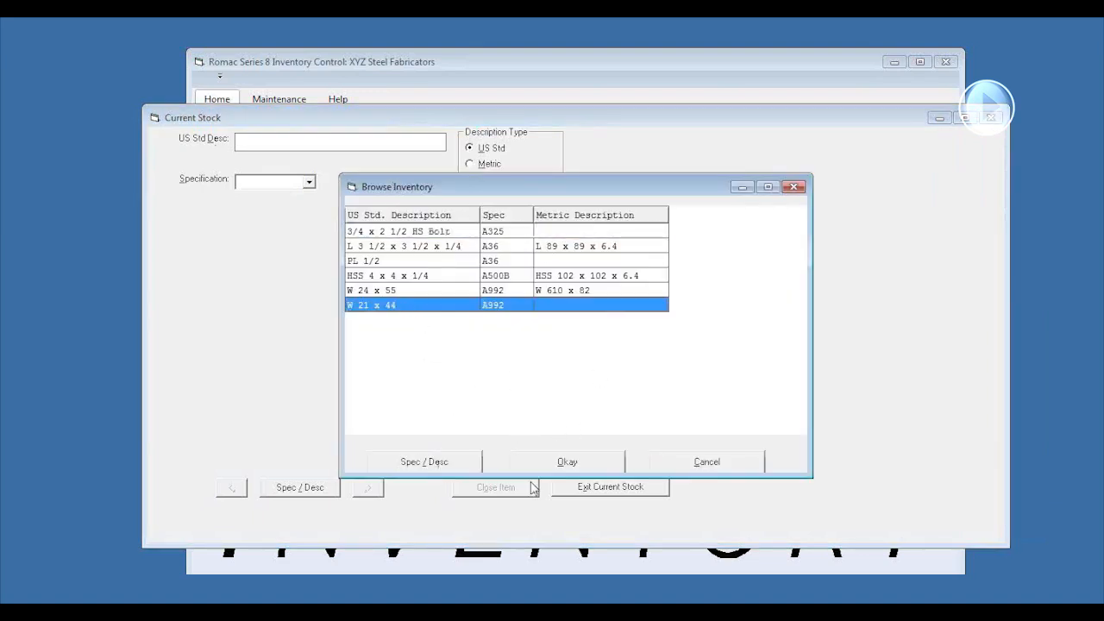
click(571, 461)
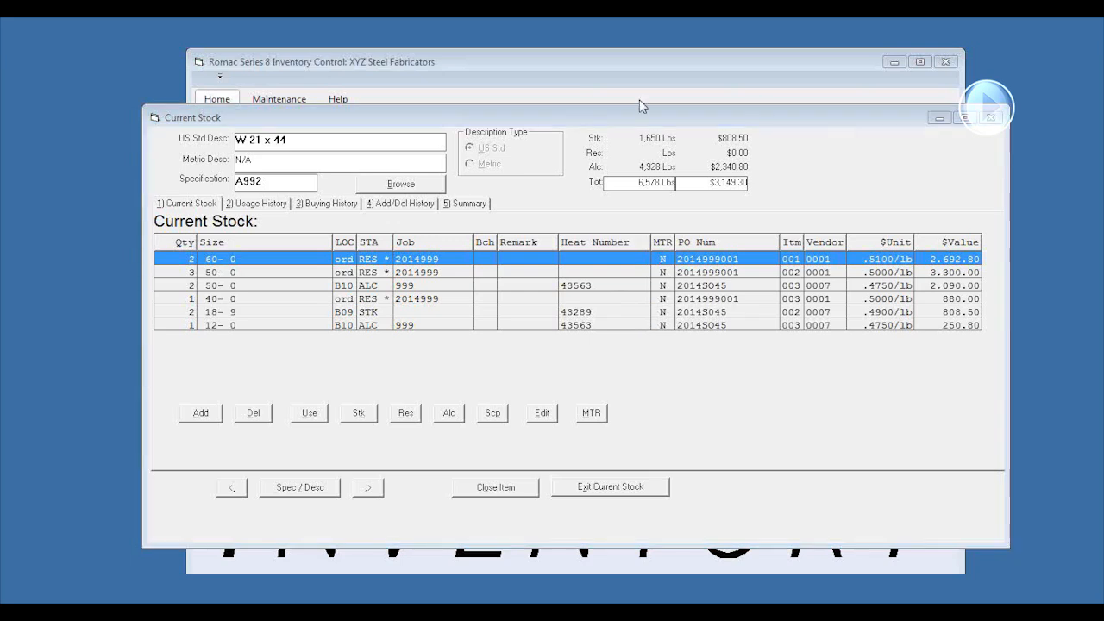
Preview TR0002.pdf and link it as the MTR document of the 18-9 stock item, checking the linked report
click(664, 313)
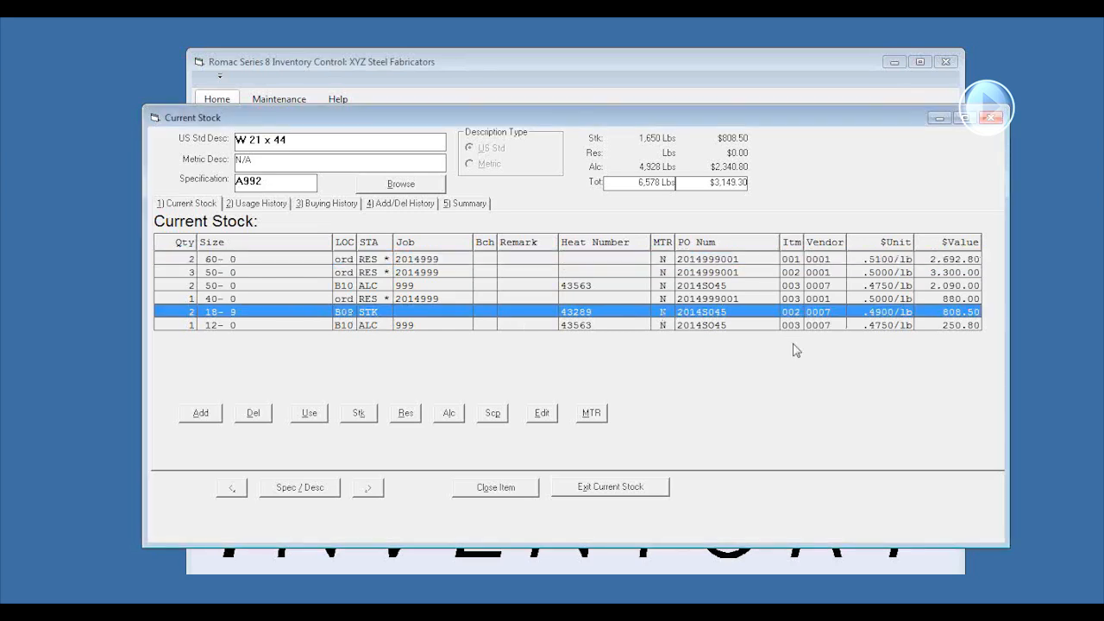
click(592, 414)
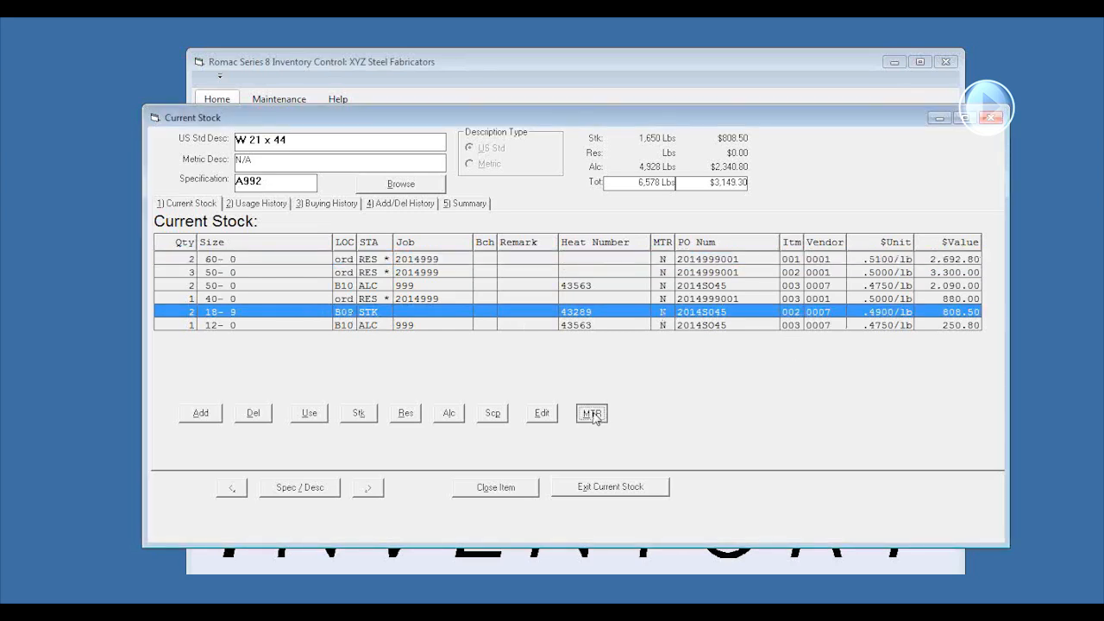
click(755, 285)
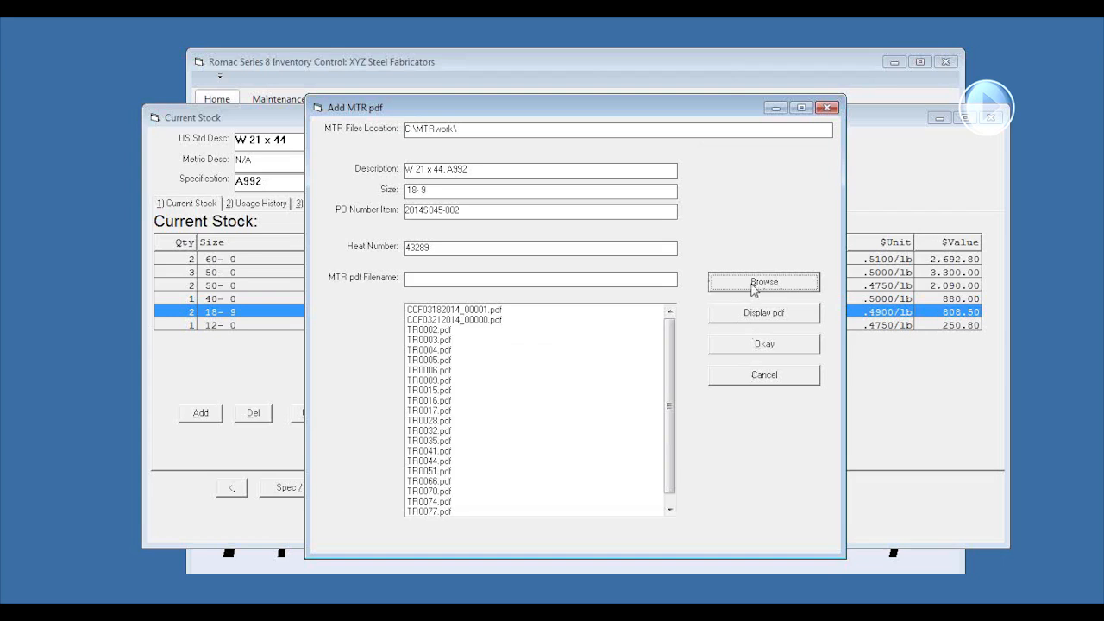
click(431, 332)
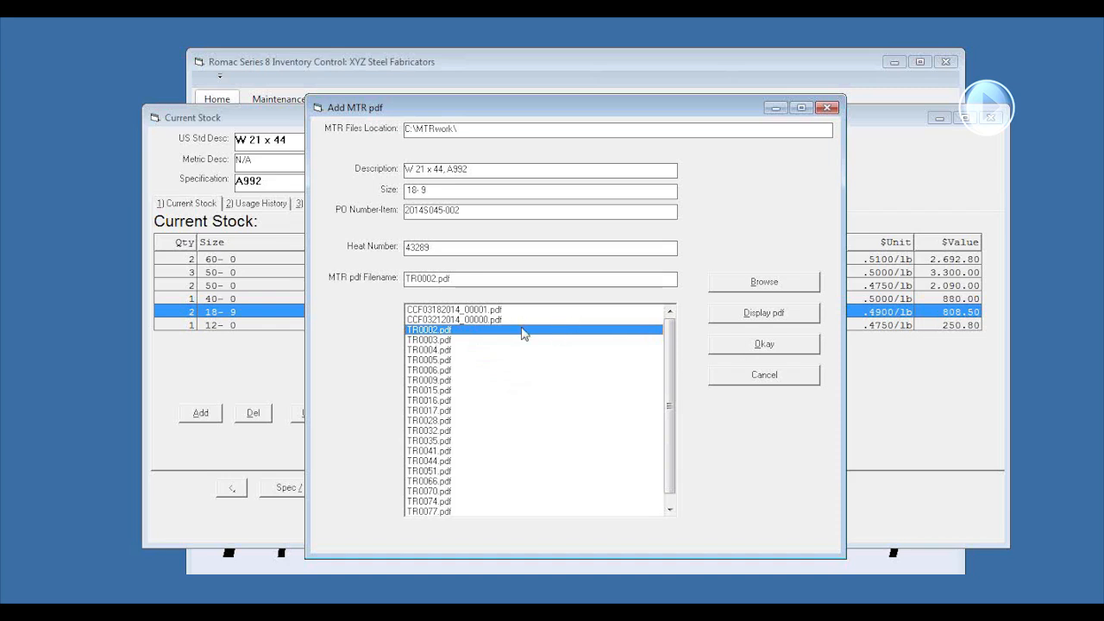
click(756, 319)
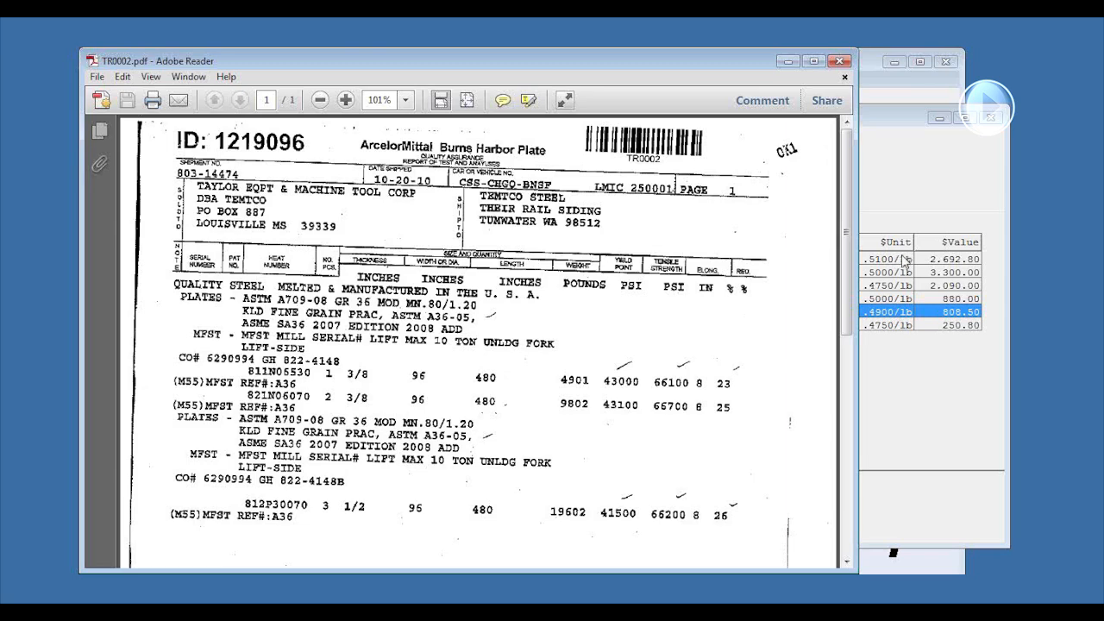
scroll(847, 174, down, 5)
scroll(847, 175, up, 5)
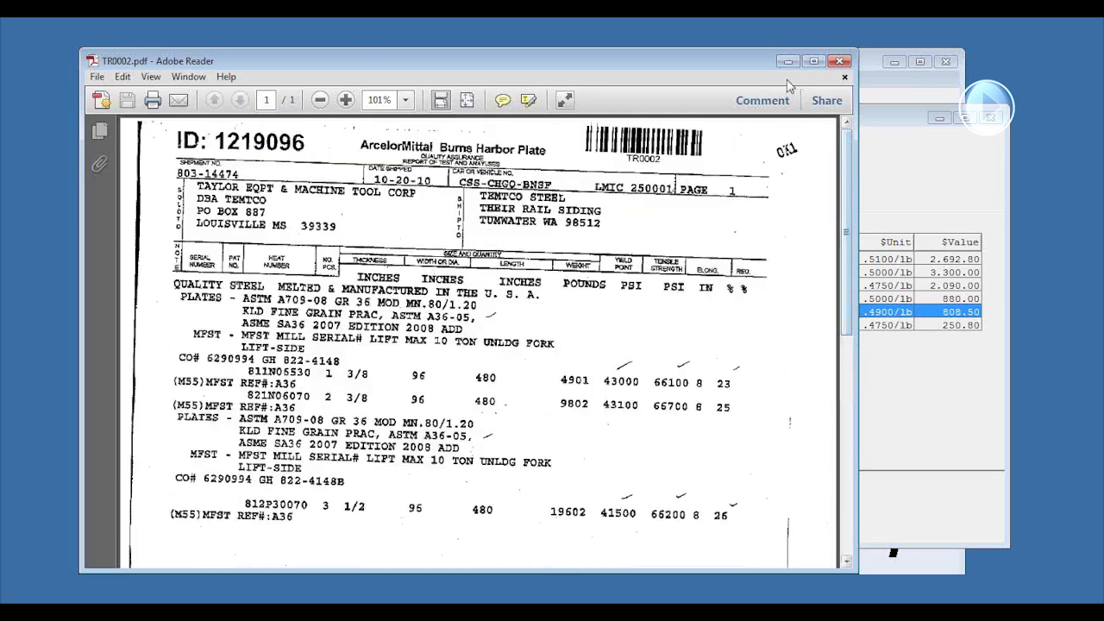
click(839, 60)
click(755, 345)
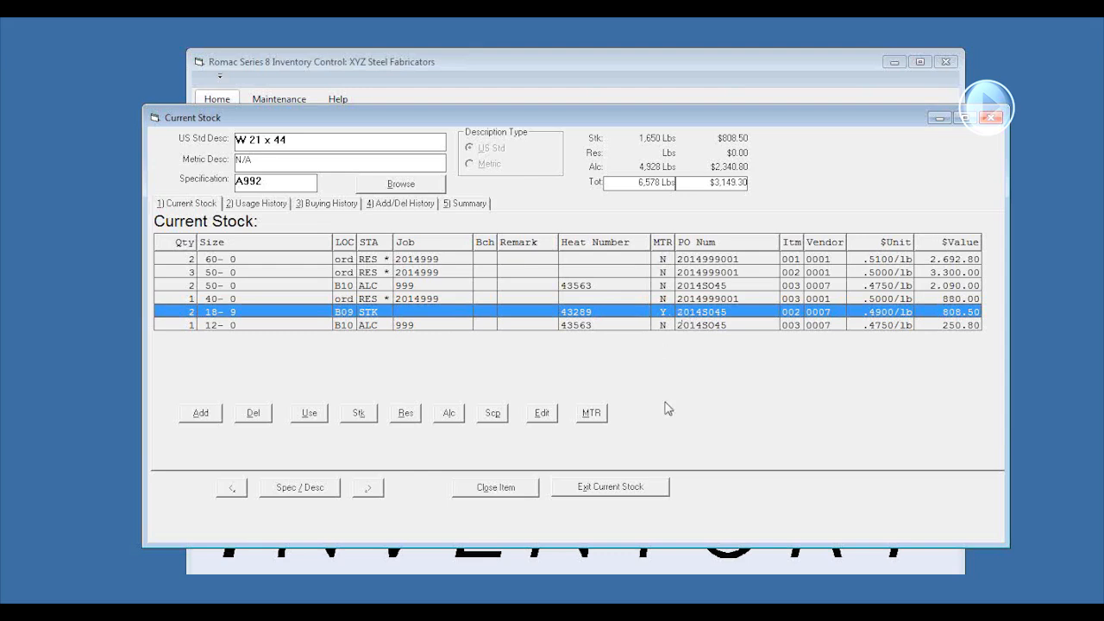
click(593, 414)
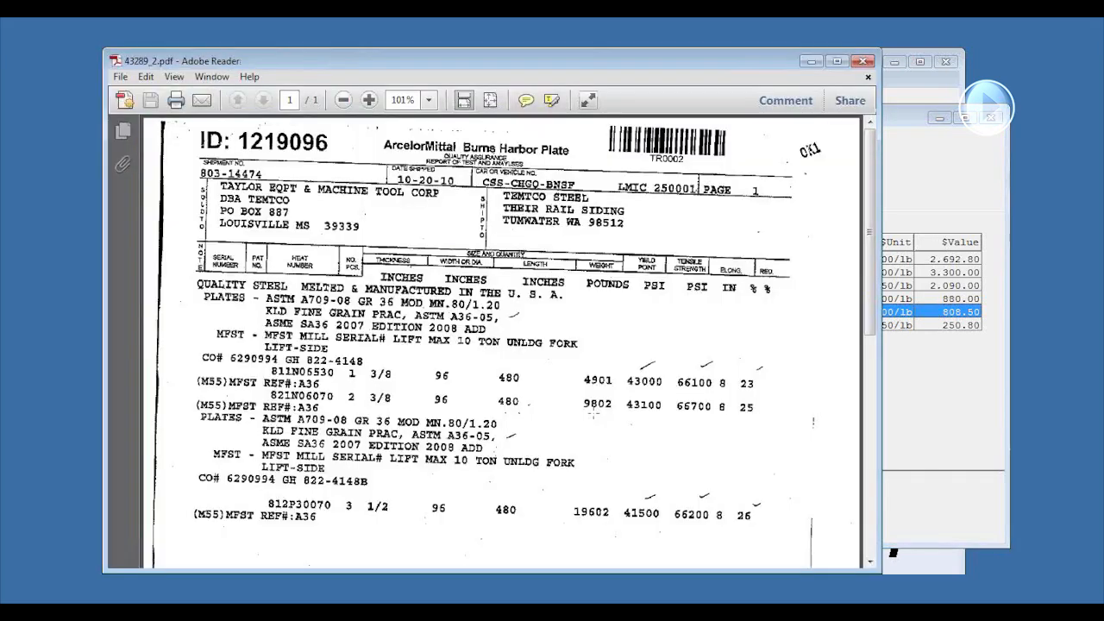
click(863, 60)
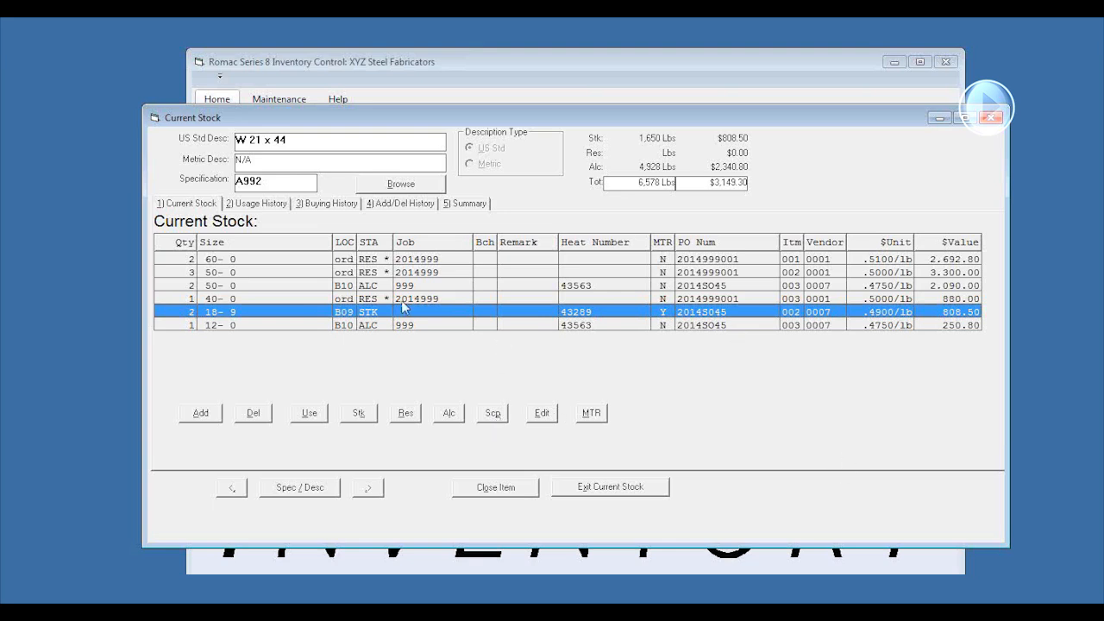
Start a new stock item with quantity 4, size 44-0, location B09, status RES and job 997
click(198, 420)
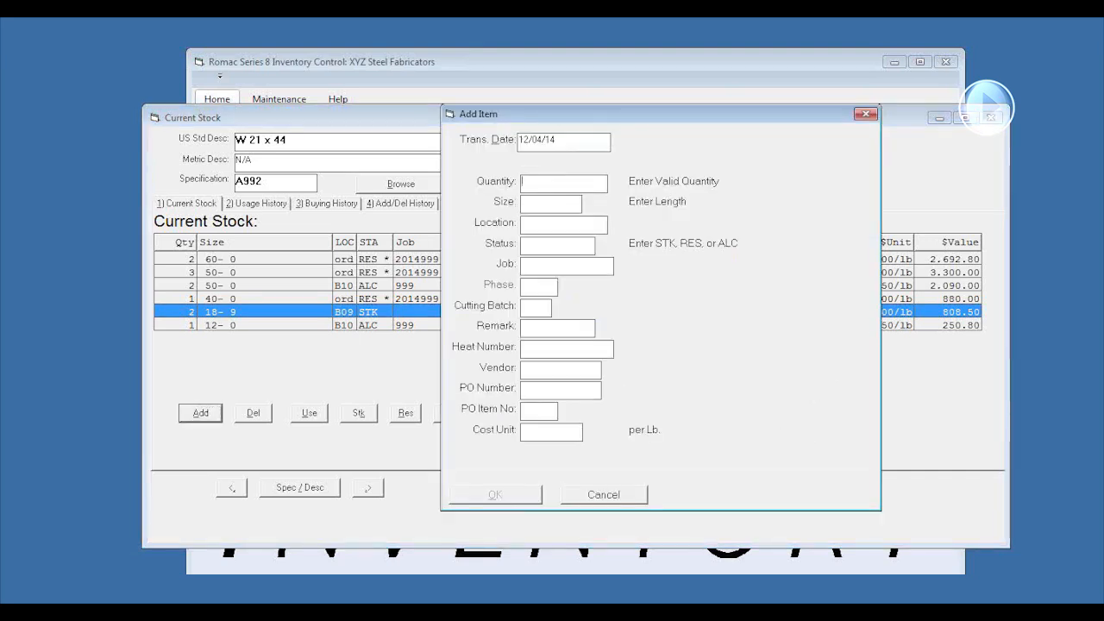
text(4)
key(Tab)
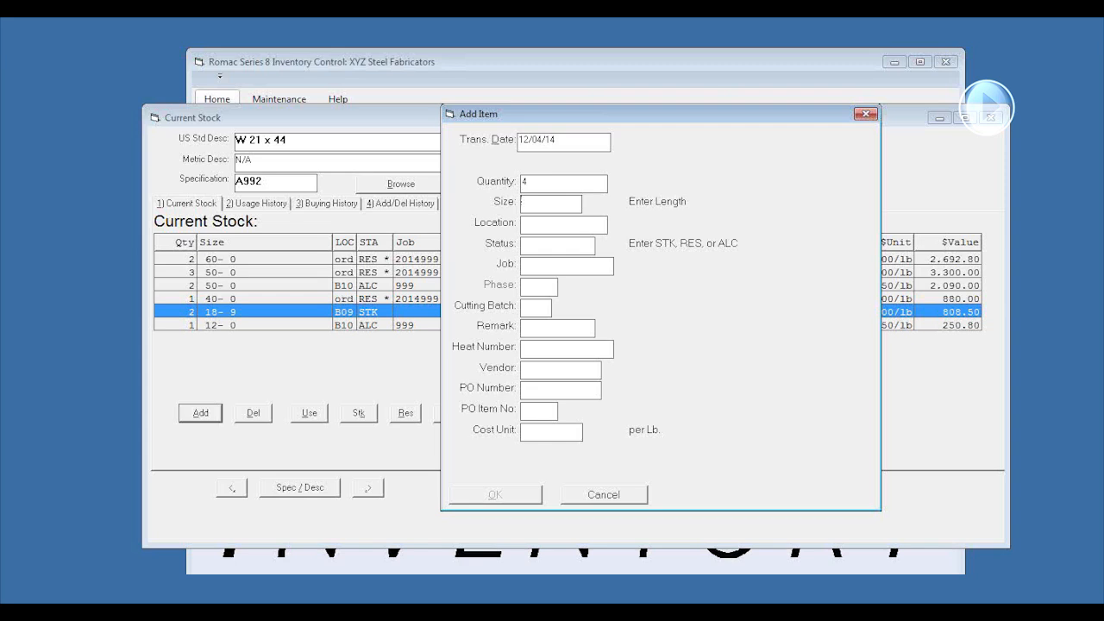
text(44)
key(Tab)
text(B09)
text(RES)
key(Tab)
text(997)
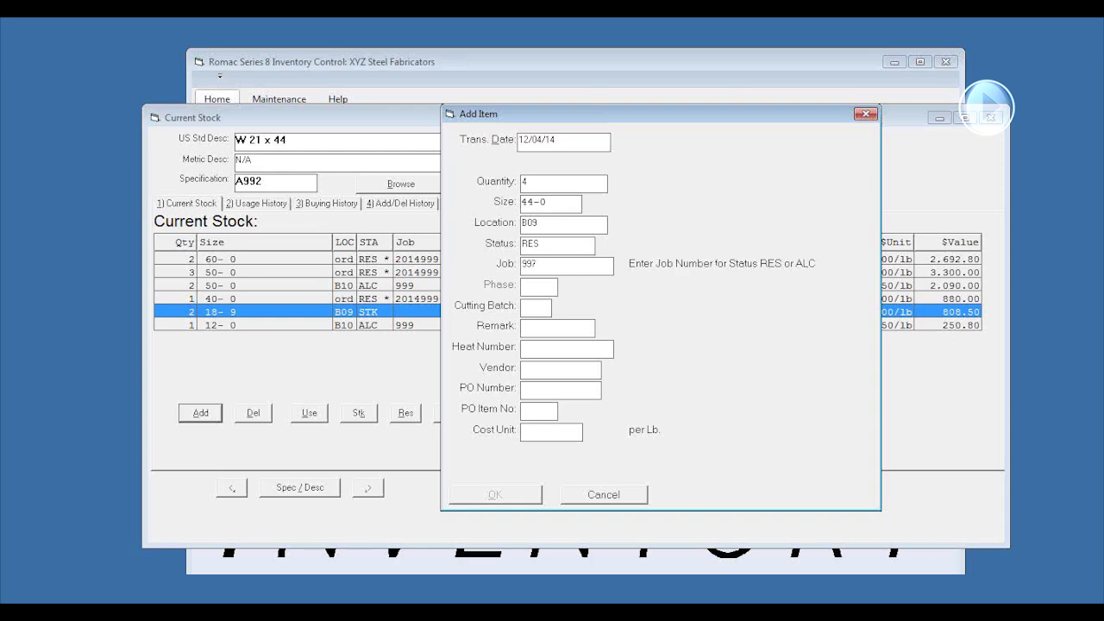
key(Tab)
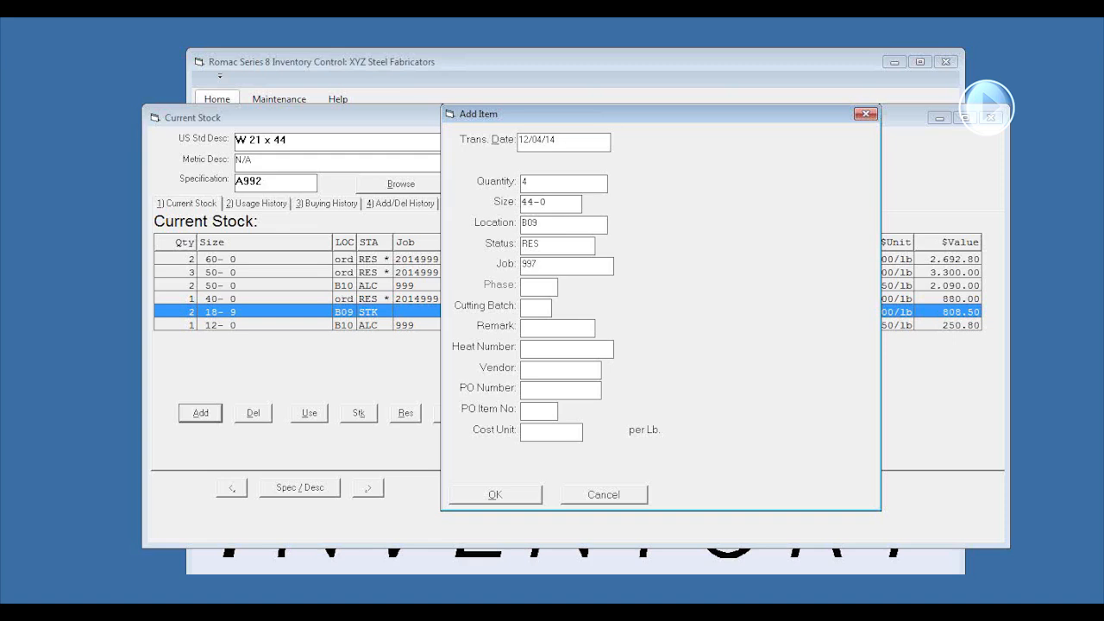
Complete the new item with heat number 876598, vendor 0045, the PO number, PO item 002 and cost unit .50, and save it
text(876599)
key(BackSpace)
text(8)
key(Tab)
text(0045)
key(Tab)
text(20145095)
key(Tab)
text(00850)
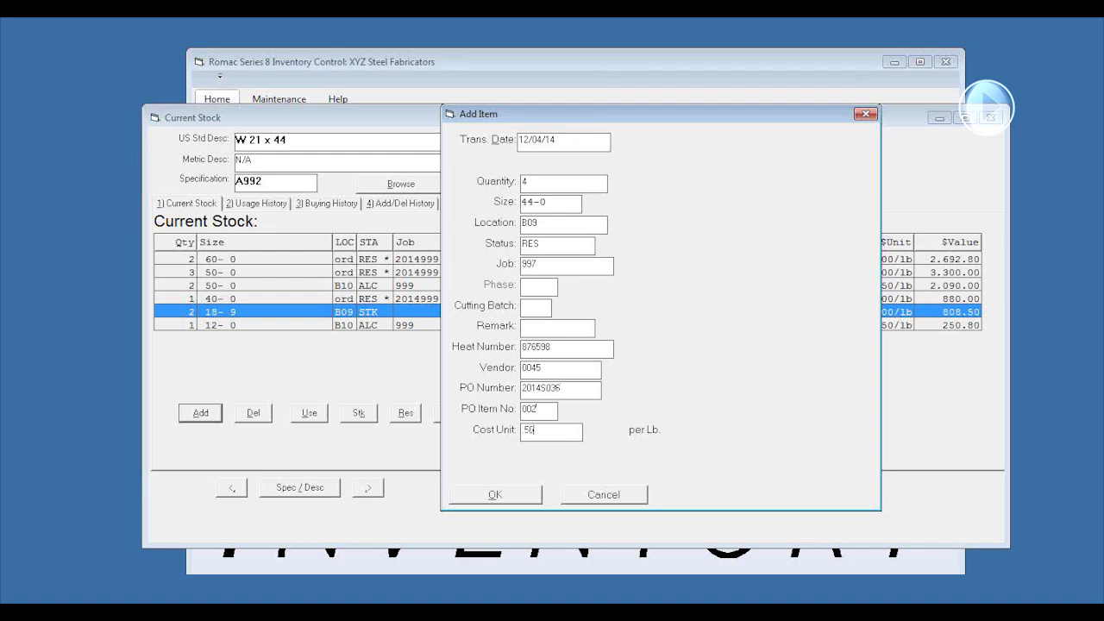
click(484, 499)
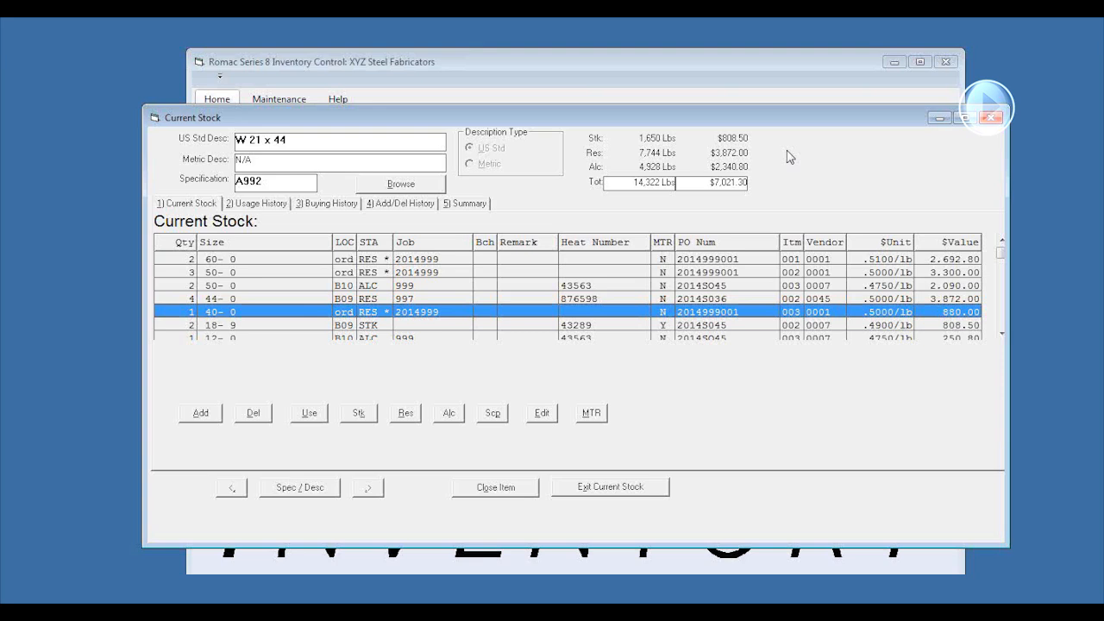
Delete a quantity of 1 from the 44-0 stock item reserved for job 997
click(269, 302)
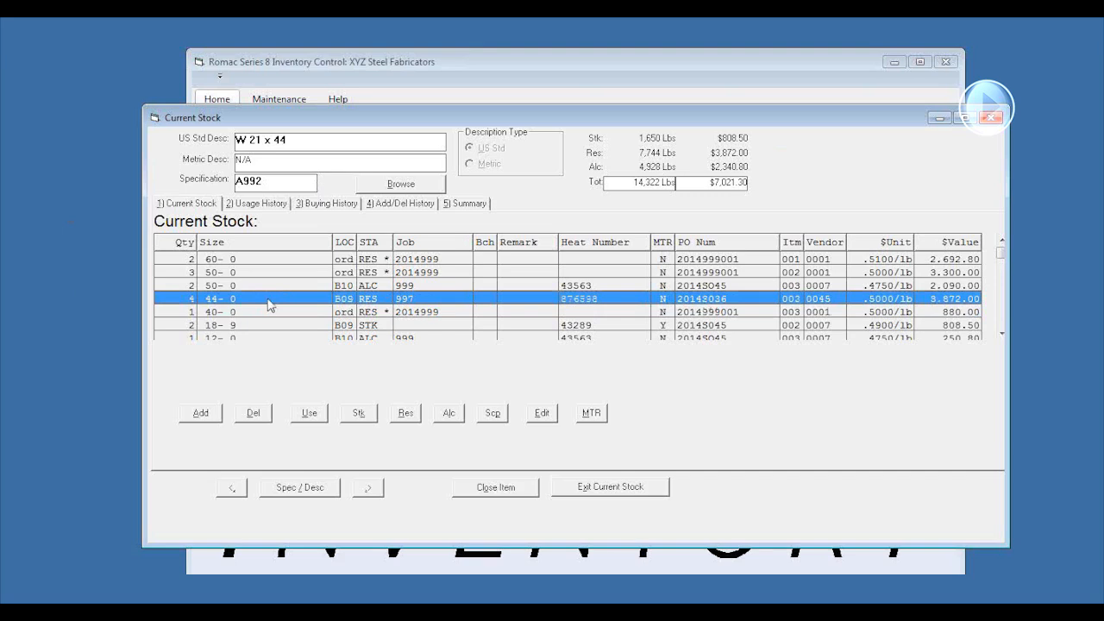
click(254, 414)
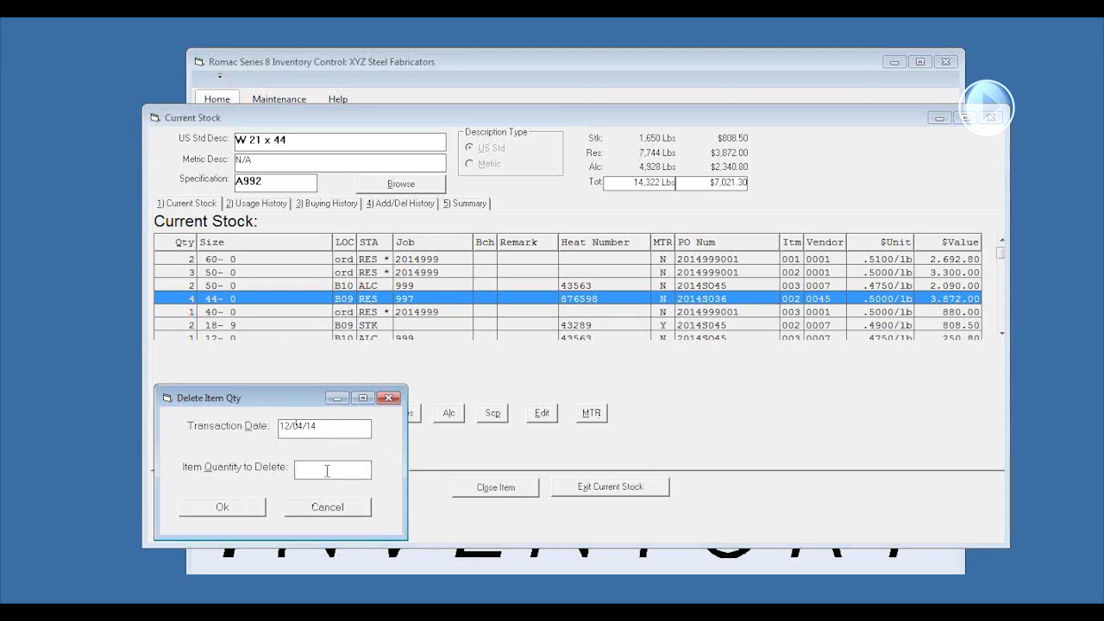
text(1)
click(240, 510)
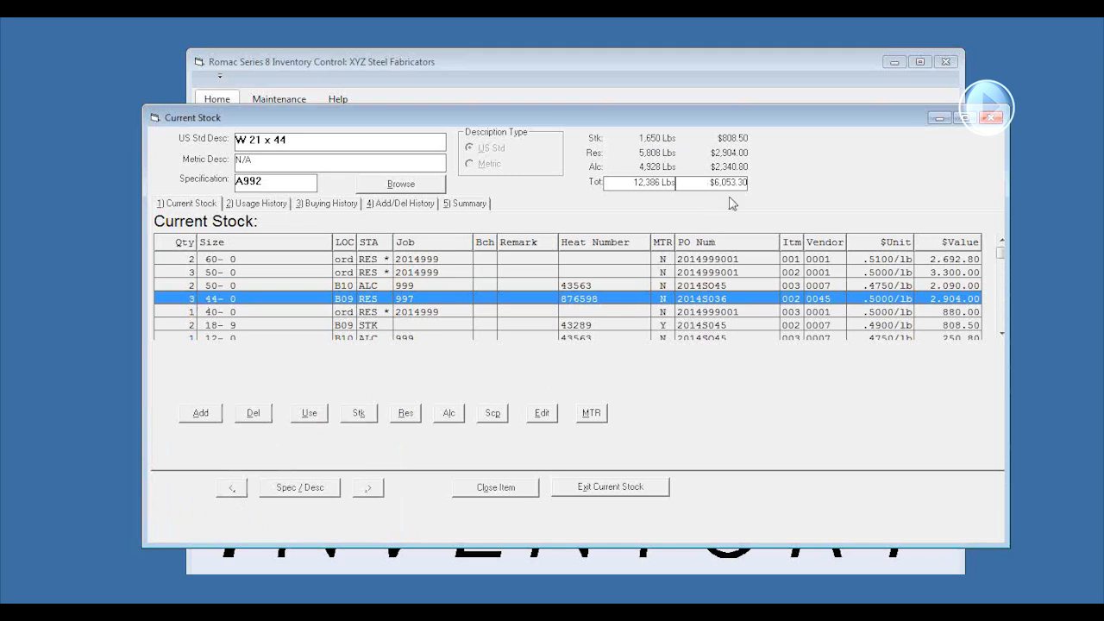
Use 1 piece of the 44-0 item for job 997 at length 32, returning the remainder with status STK and no job number
click(308, 414)
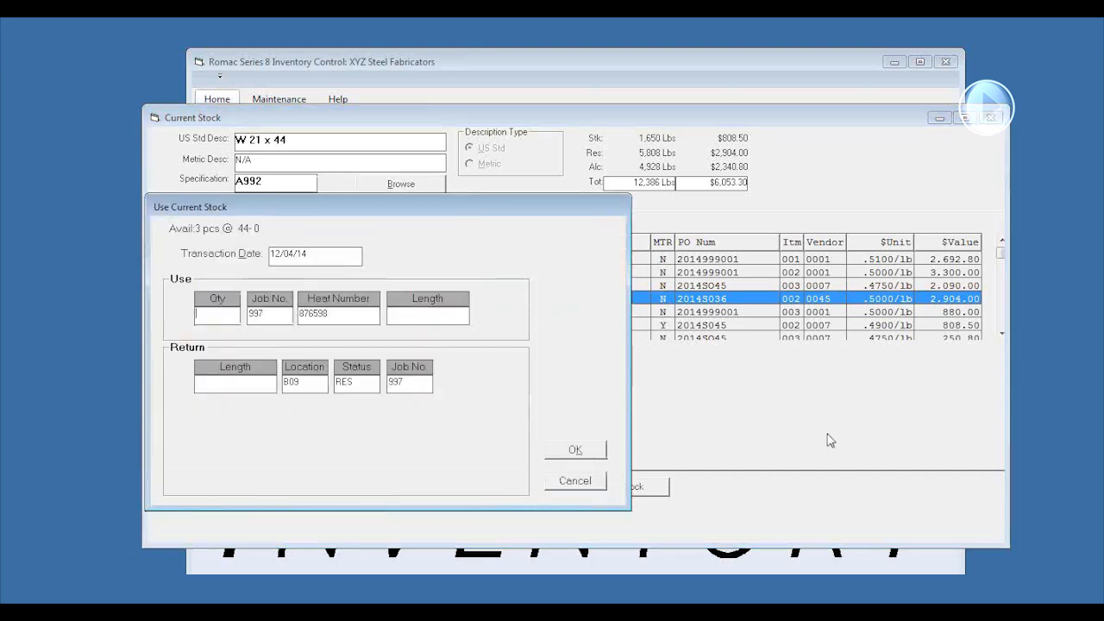
text(1)
key(Tab)
text(32)
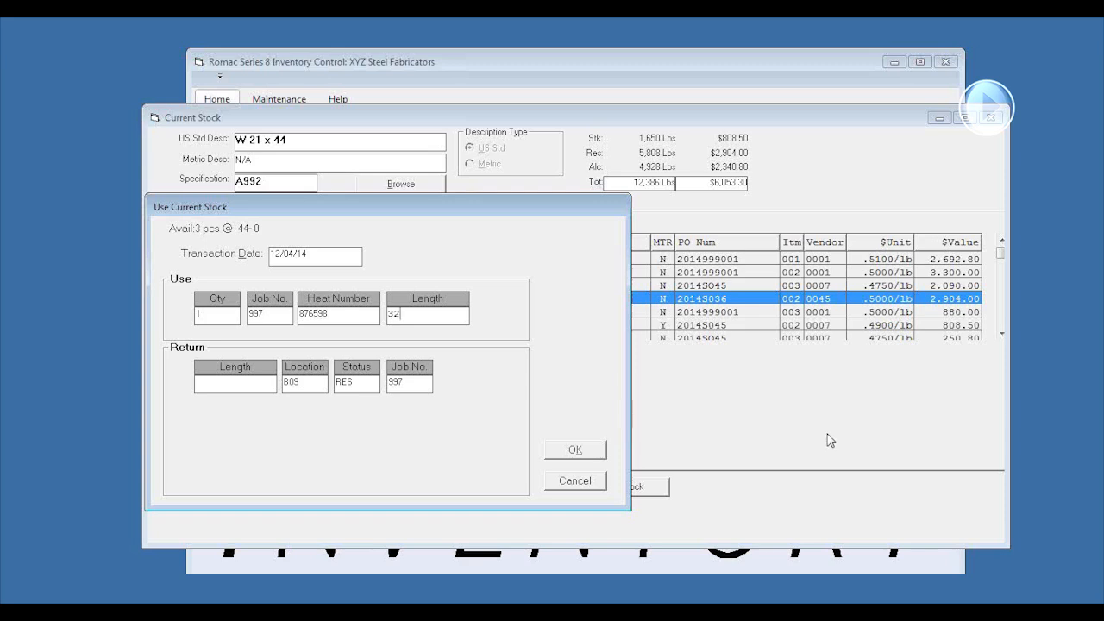
key(Tab)
key(BackSpace)
key(BackSpace)
key(BackSpace)
text(STK)
key(Tab)
key(BackSpace)
click(592, 453)
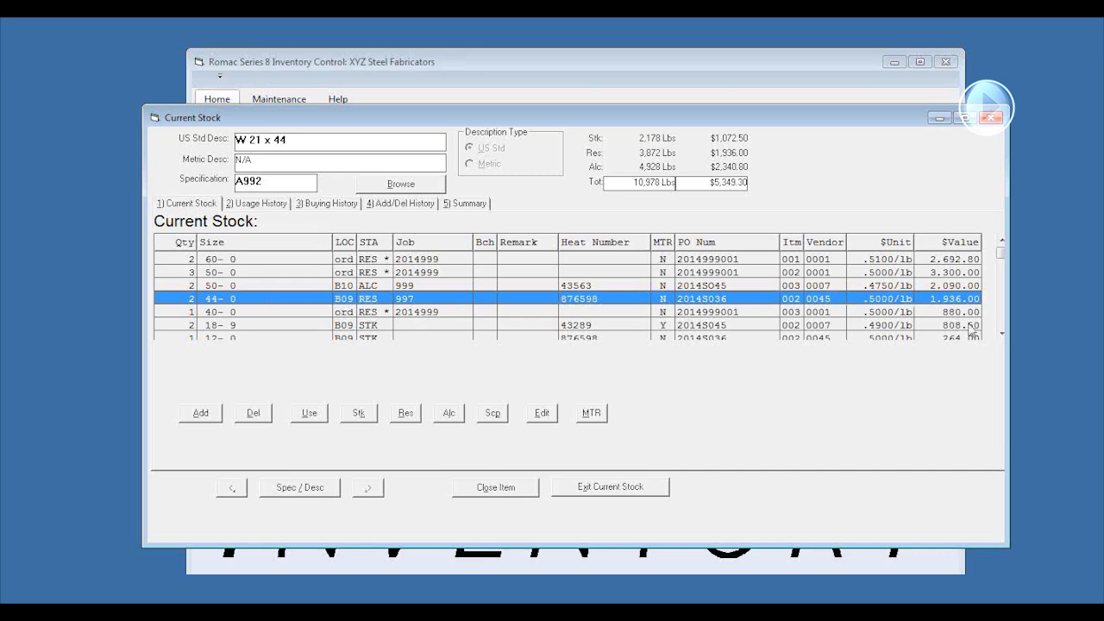
Change the status of 2 pieces of the 44-0 item to STK
click(1000, 334)
click(1000, 333)
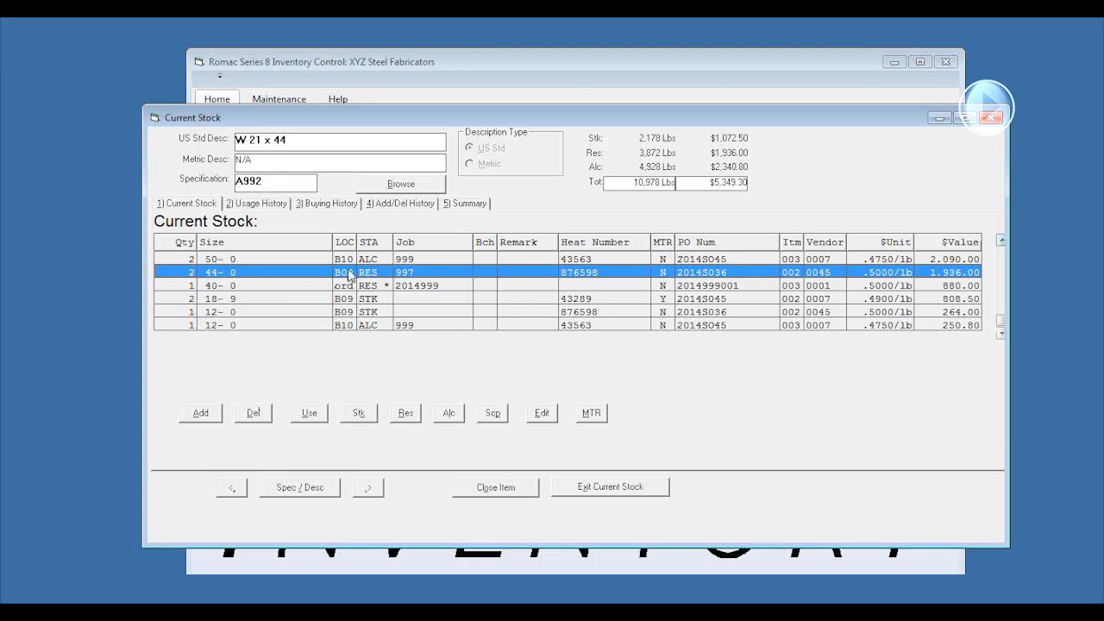
click(359, 414)
text(2)
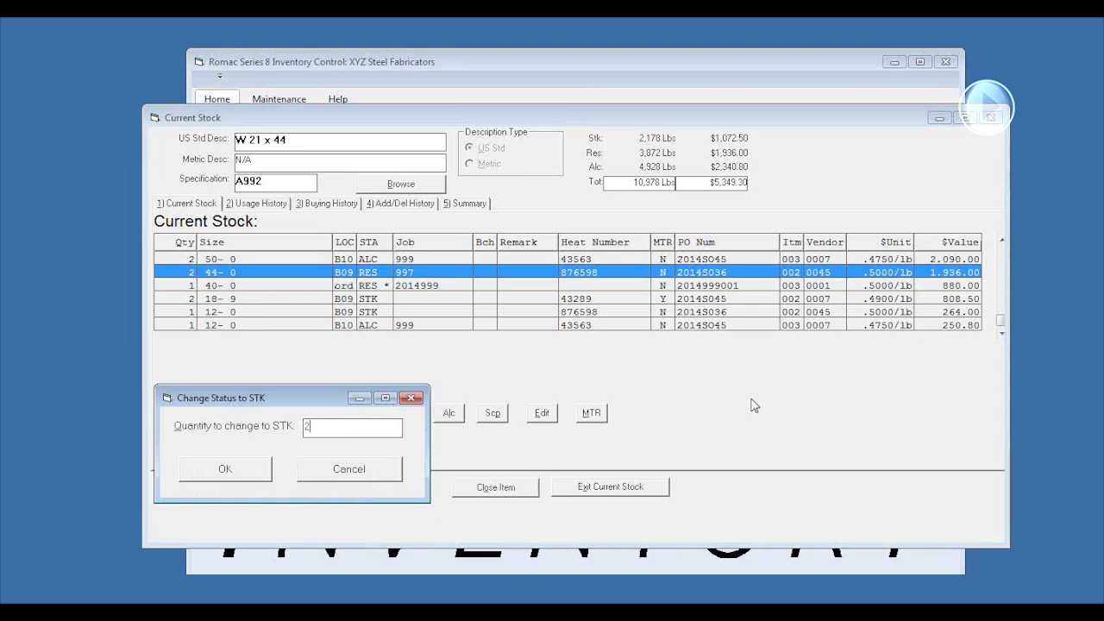
click(224, 469)
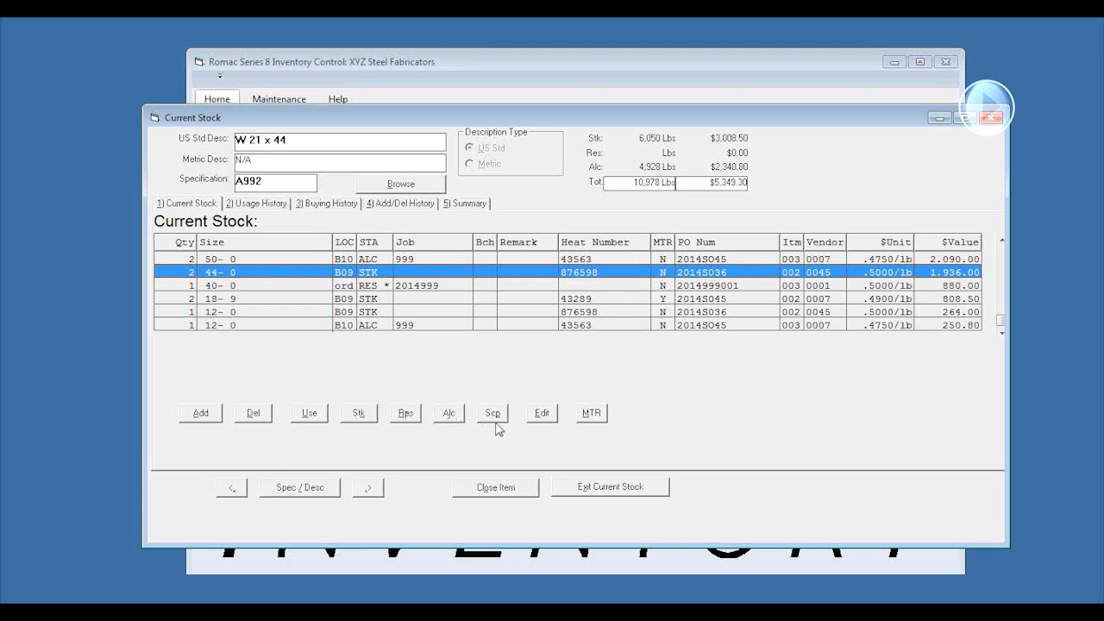
Edit the 44-0 stock item and set its cost unit to .5050 per lb
click(544, 418)
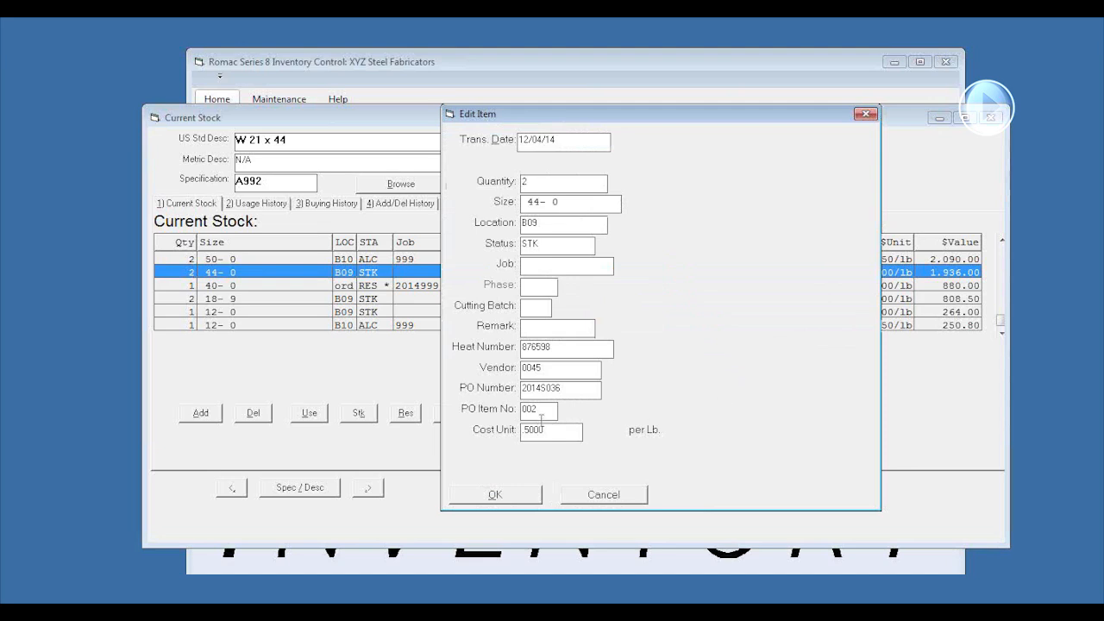
key(BackSpace)
key(BackSpace)
text(50)
click(495, 493)
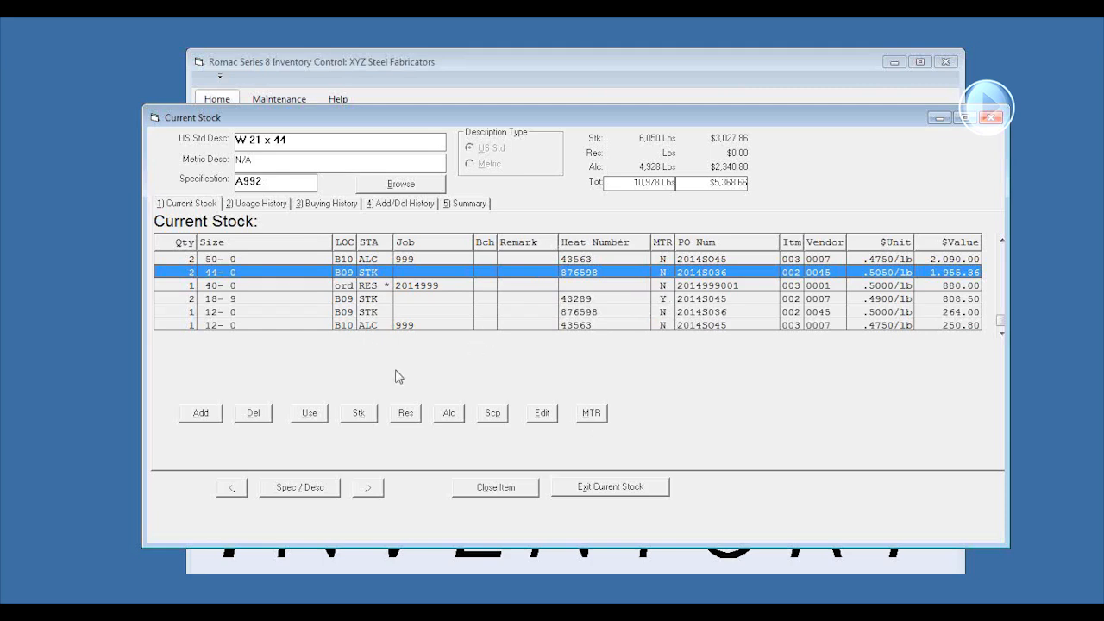
Open the 18-9 item's edit form to review its option for unlinking the MTR document, and cancel without saving
click(595, 299)
click(542, 415)
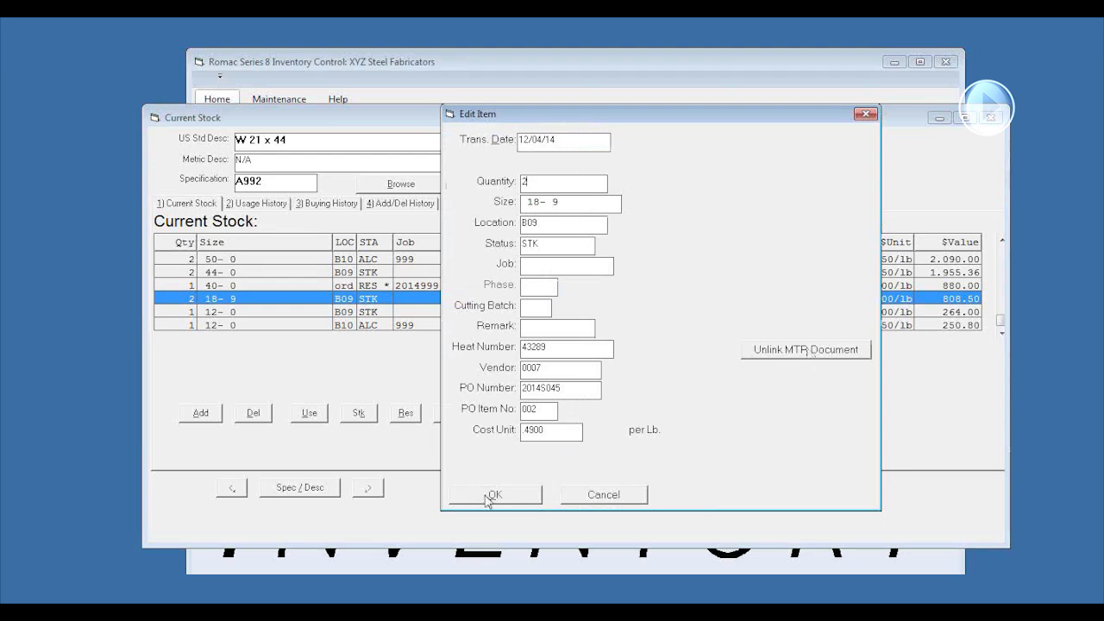
click(604, 495)
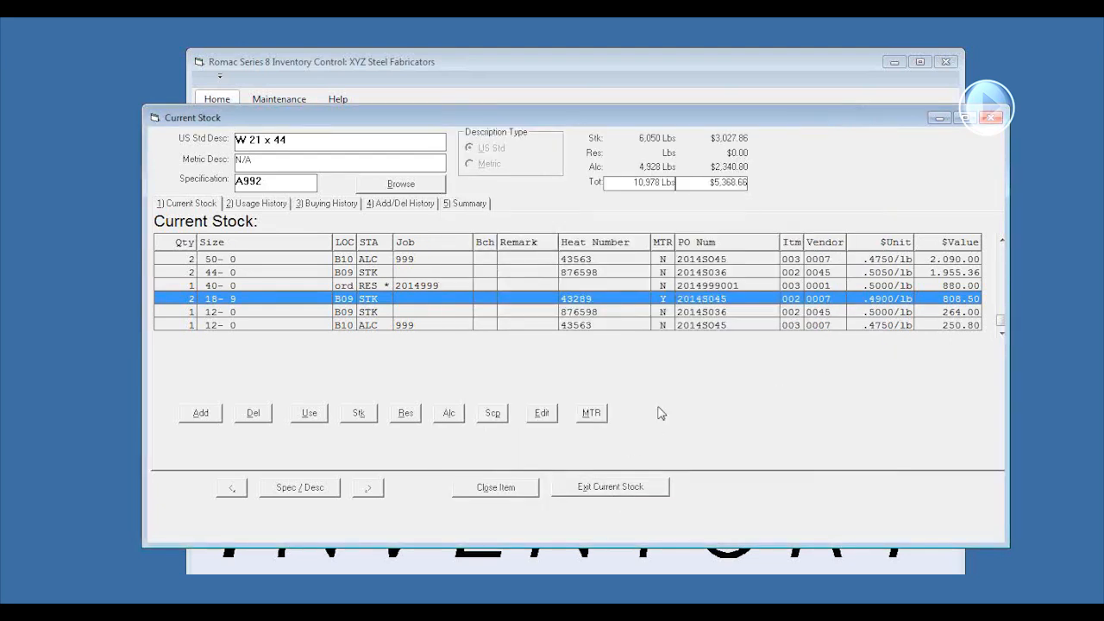
Review the usage history, buying history, add/delete history and summary of W 21 x 44, and return to its current stock
click(257, 207)
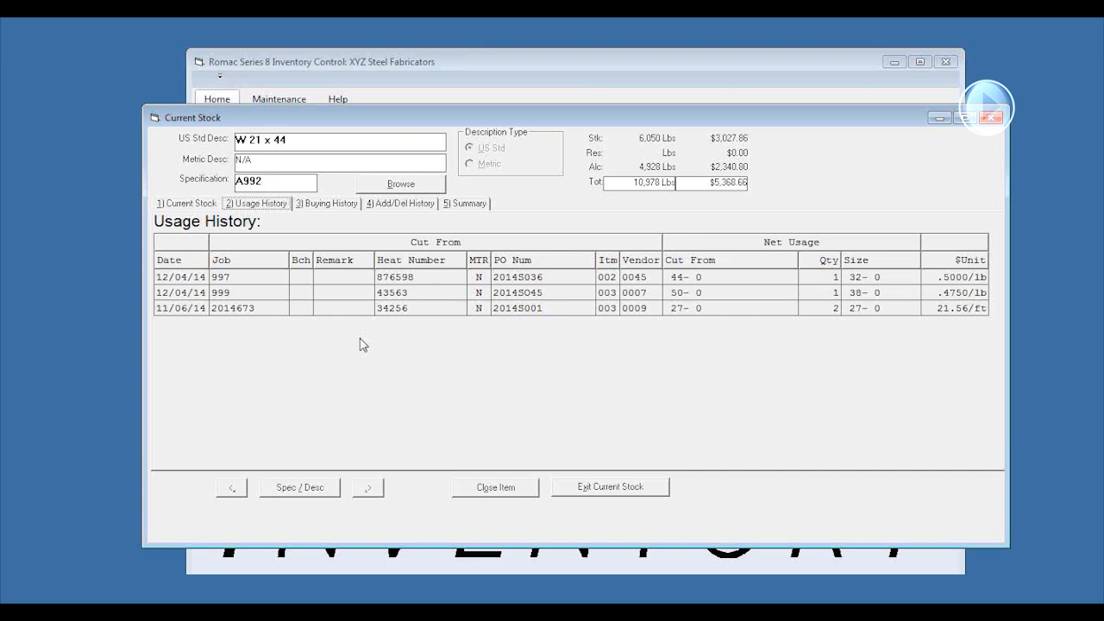
click(337, 207)
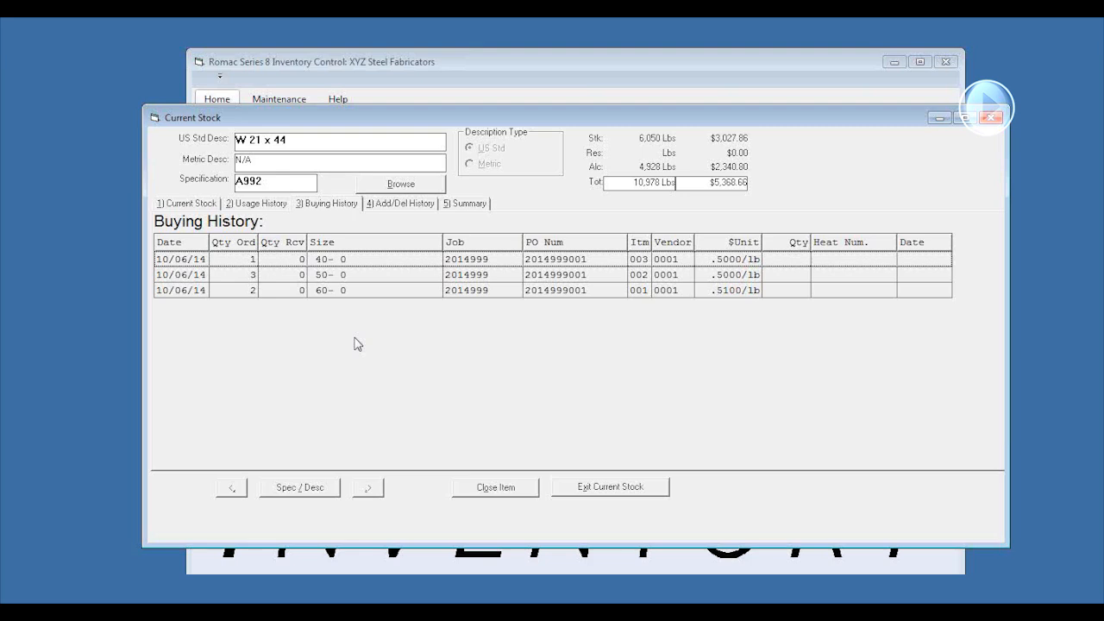
click(388, 204)
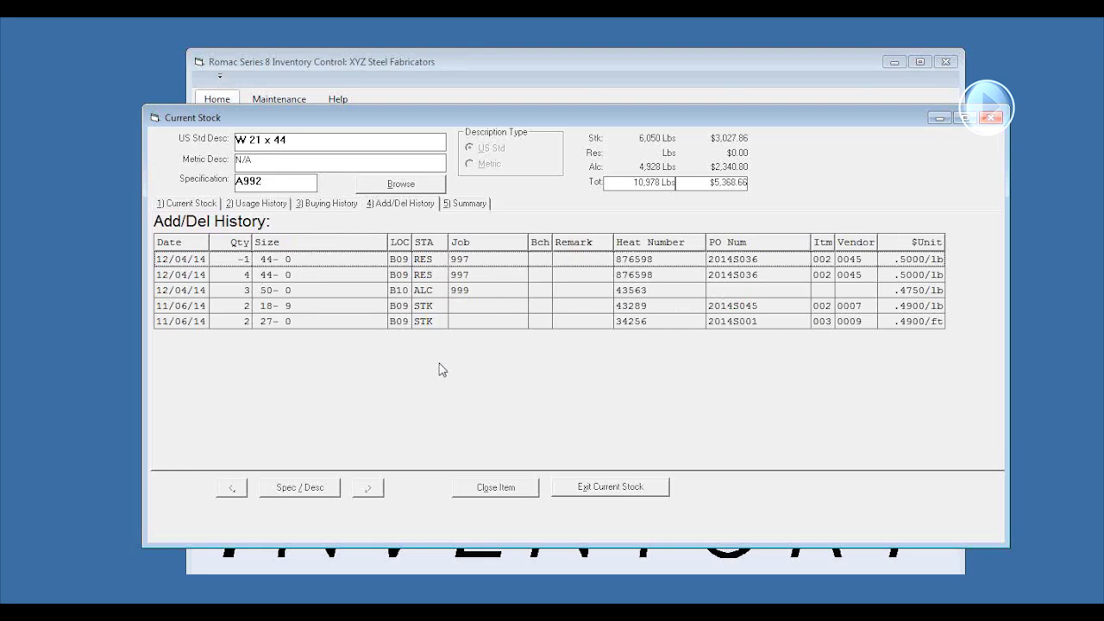
click(470, 204)
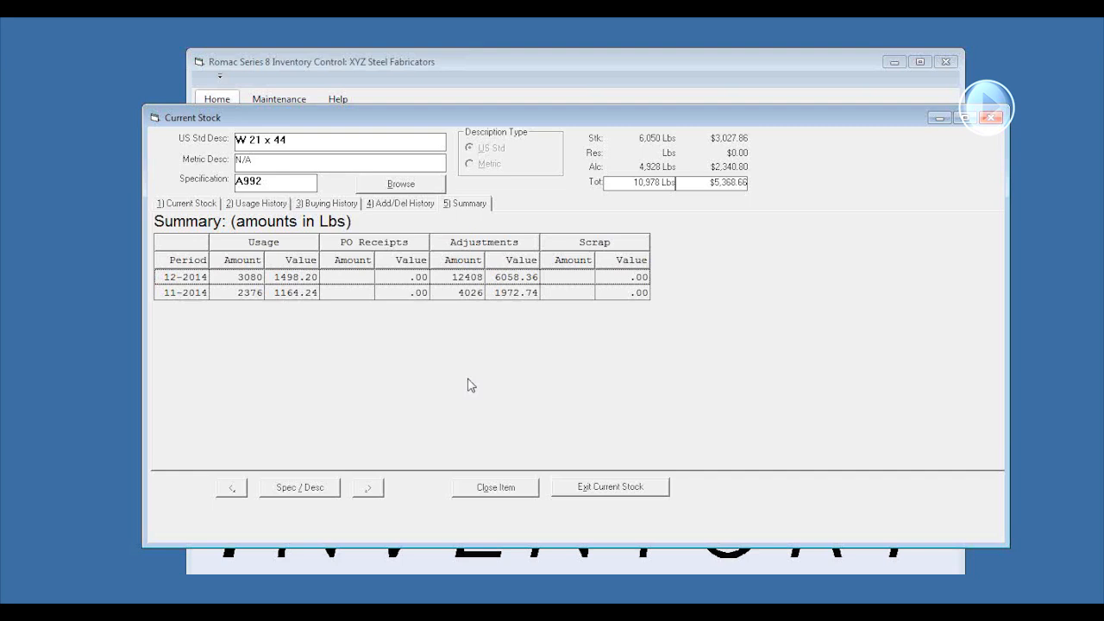
click(174, 205)
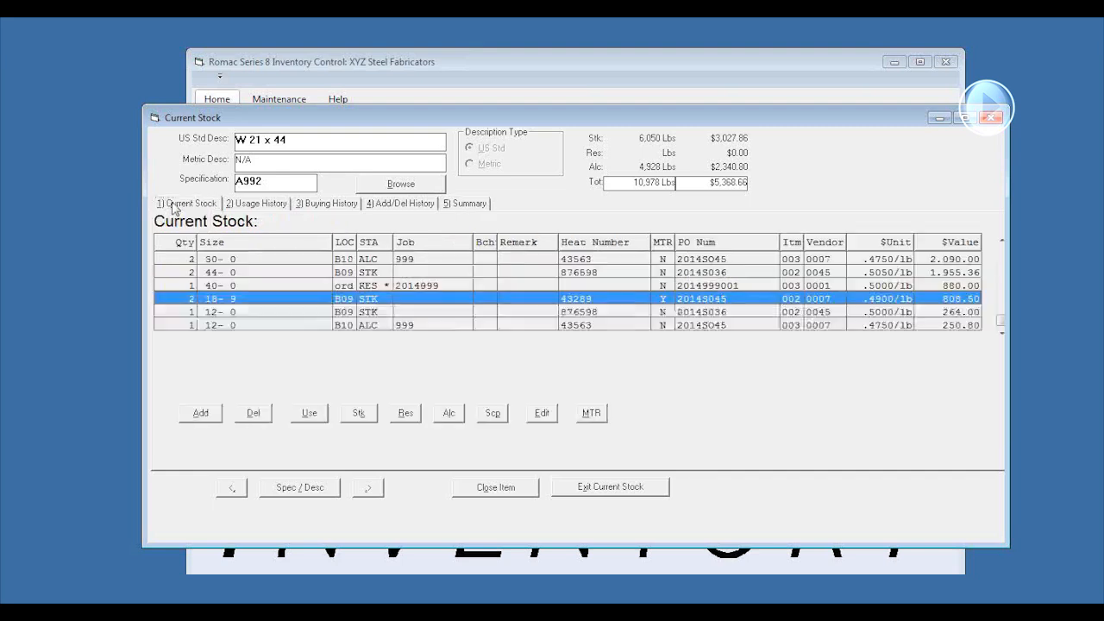
Step back through the preceding inventory items to the L 3 1/2 x 3 1/2 x 1/4 angle
click(231, 488)
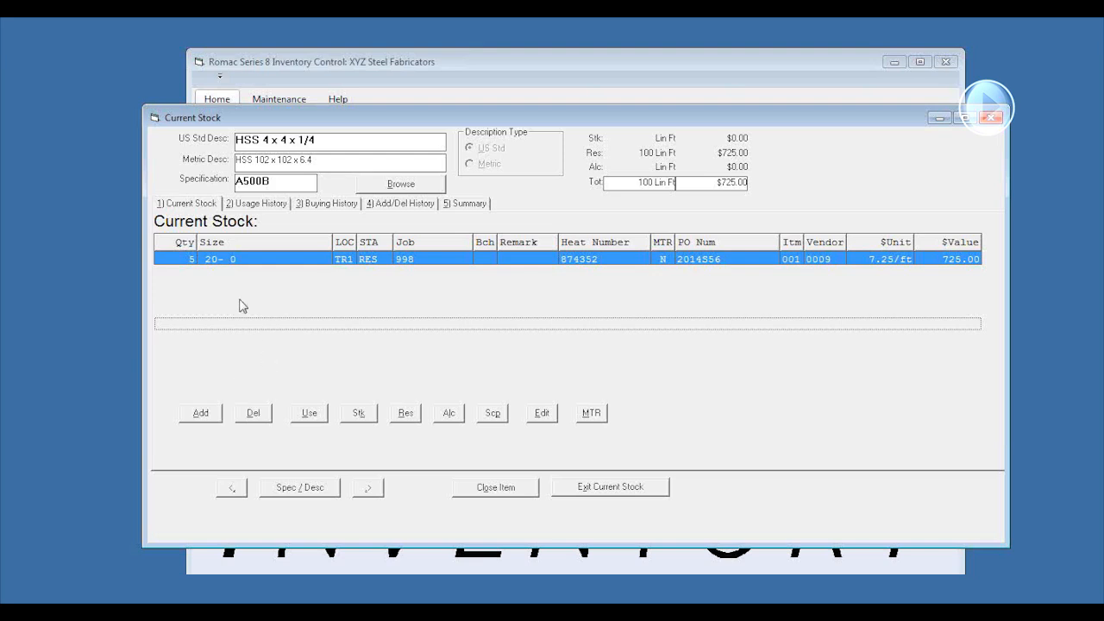
click(233, 489)
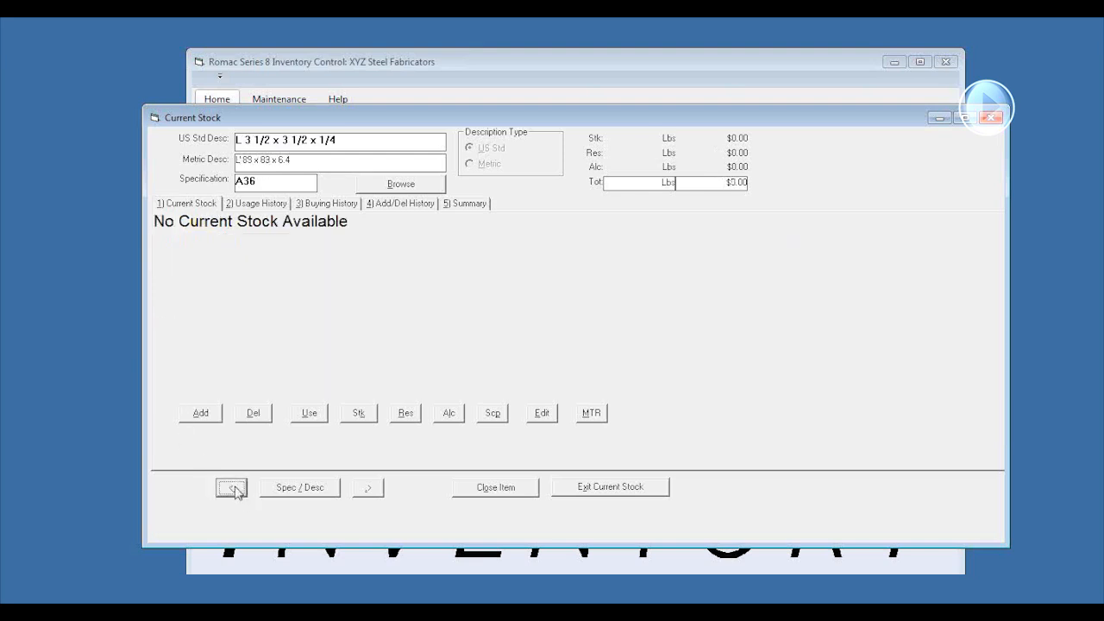
Go to the A36 PL 1/2 item and fill in the use of 1 piece of the 96 x 240 plate for job 999
click(233, 488)
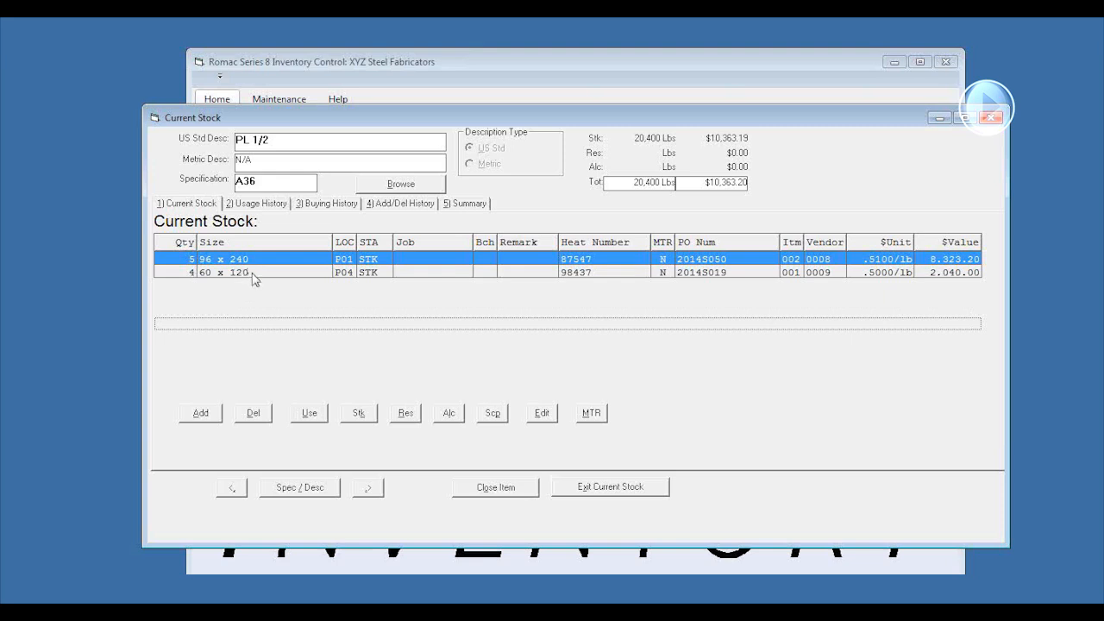
click(324, 416)
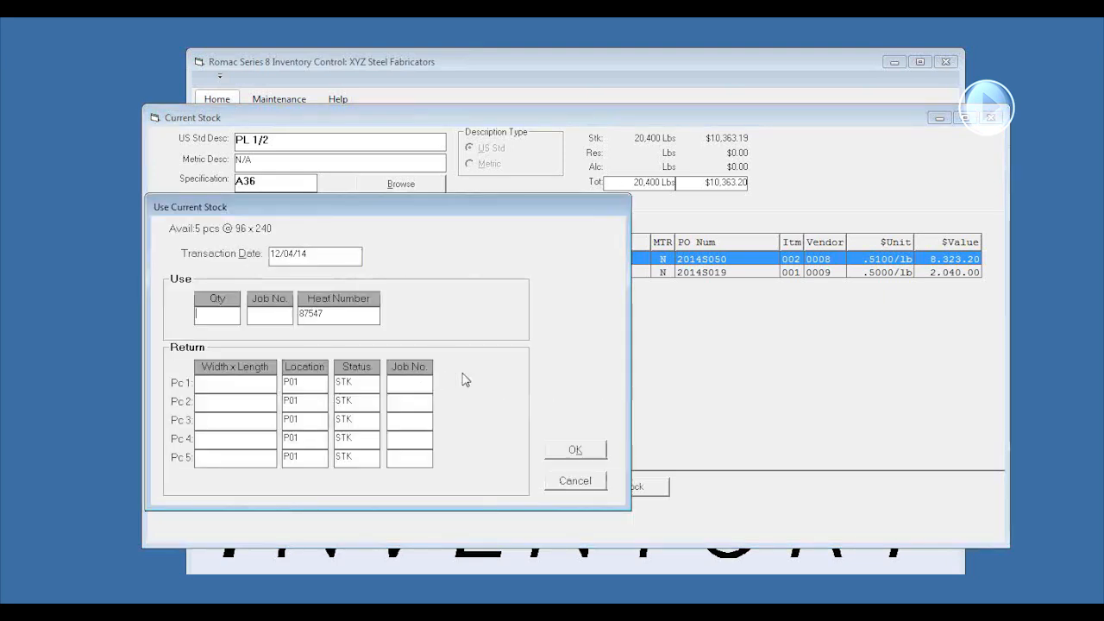
text(1)
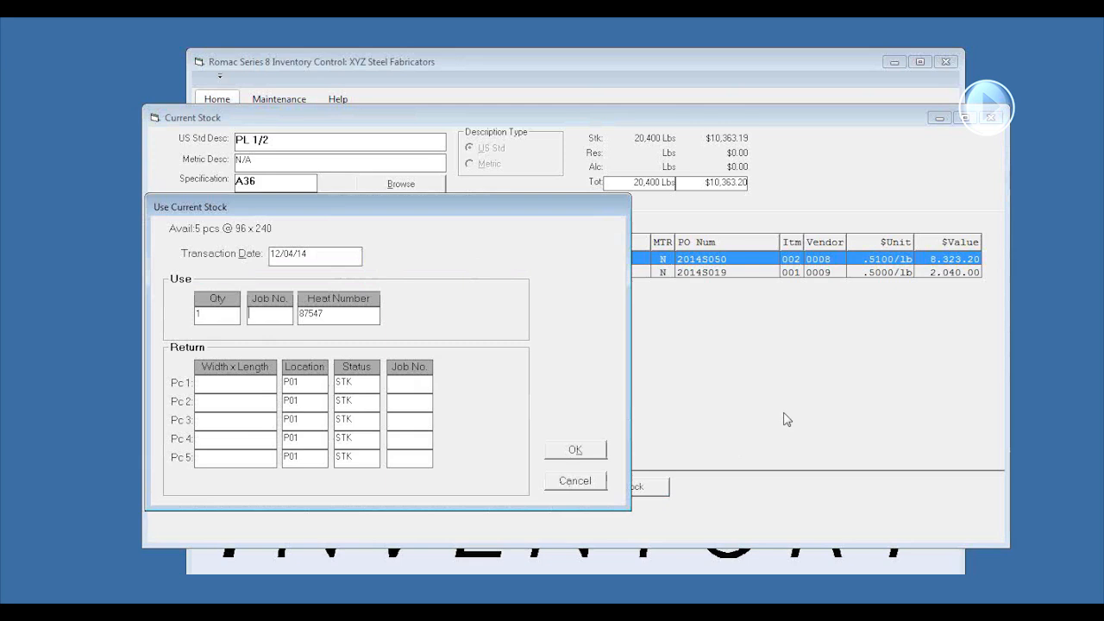
text(999)
Return 24 x 48 and 24 x 24 remnants from the used plate and complete the transaction
key(Tab)
text(2)
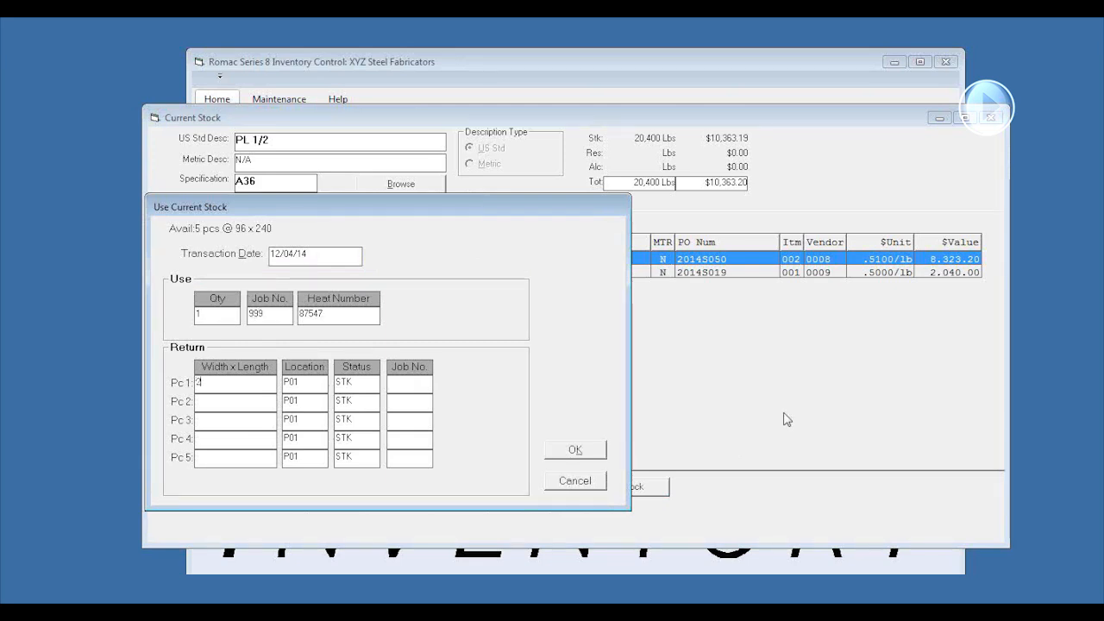
text(4 x 48)
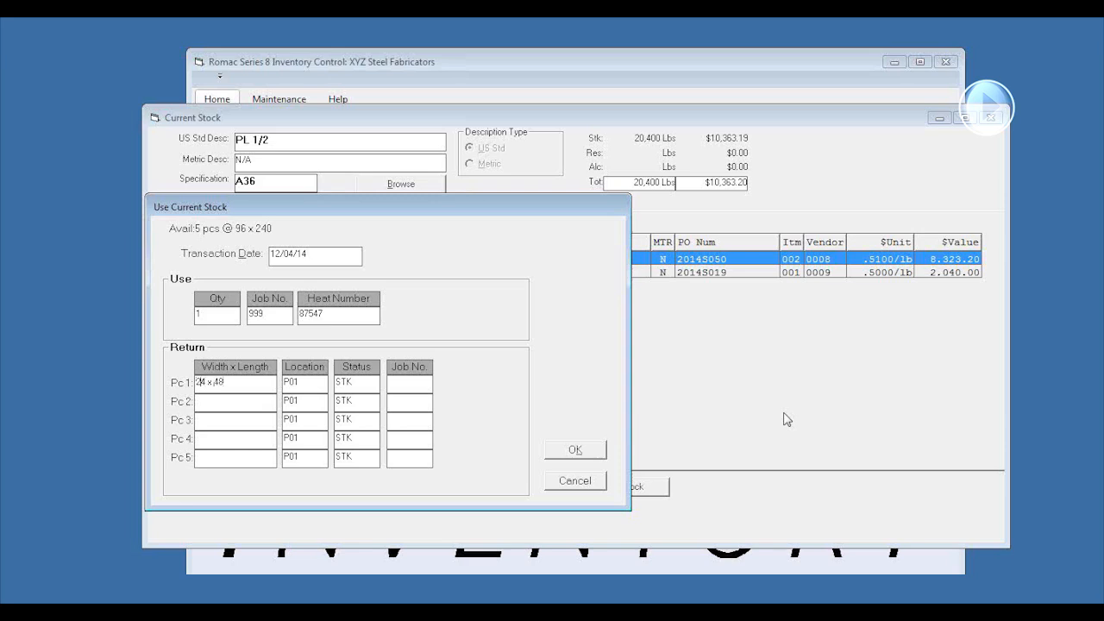
key(Tab)
text(24 x 24)
click(577, 450)
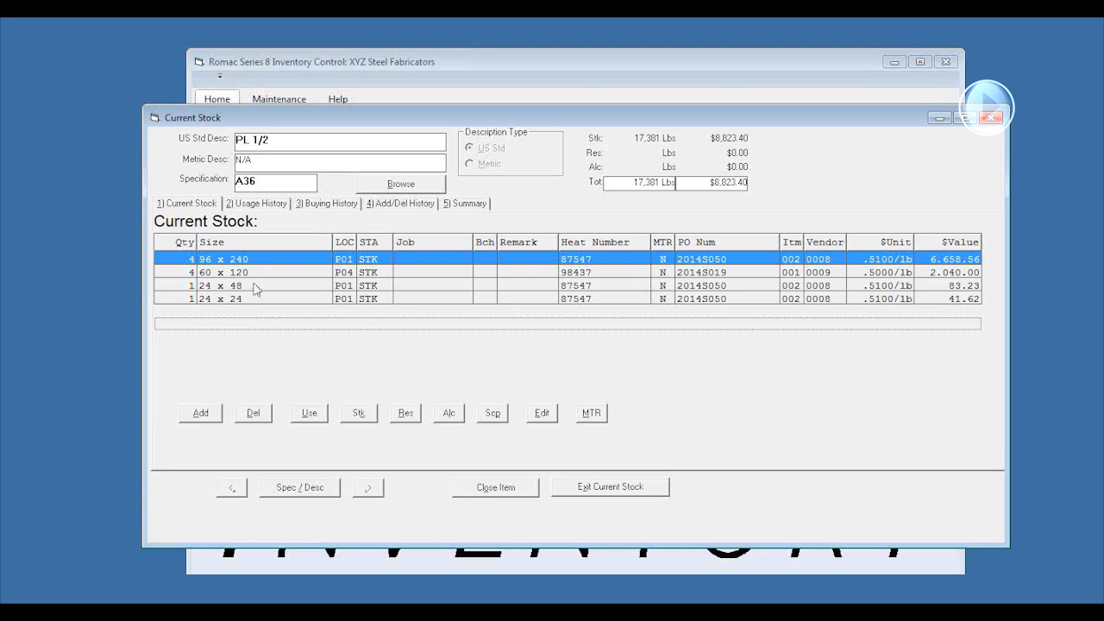
Review the usage history of PL 1/2 and the stock of the preceding 3/4 x 2 1/2 HS Bolt, and exit current stock
click(257, 205)
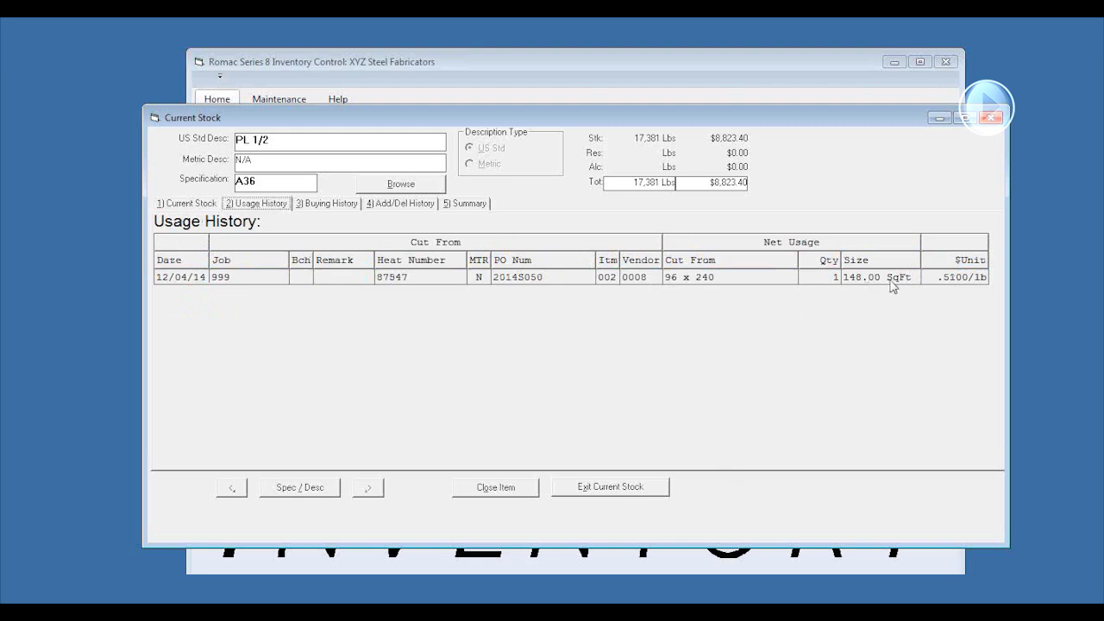
click(188, 204)
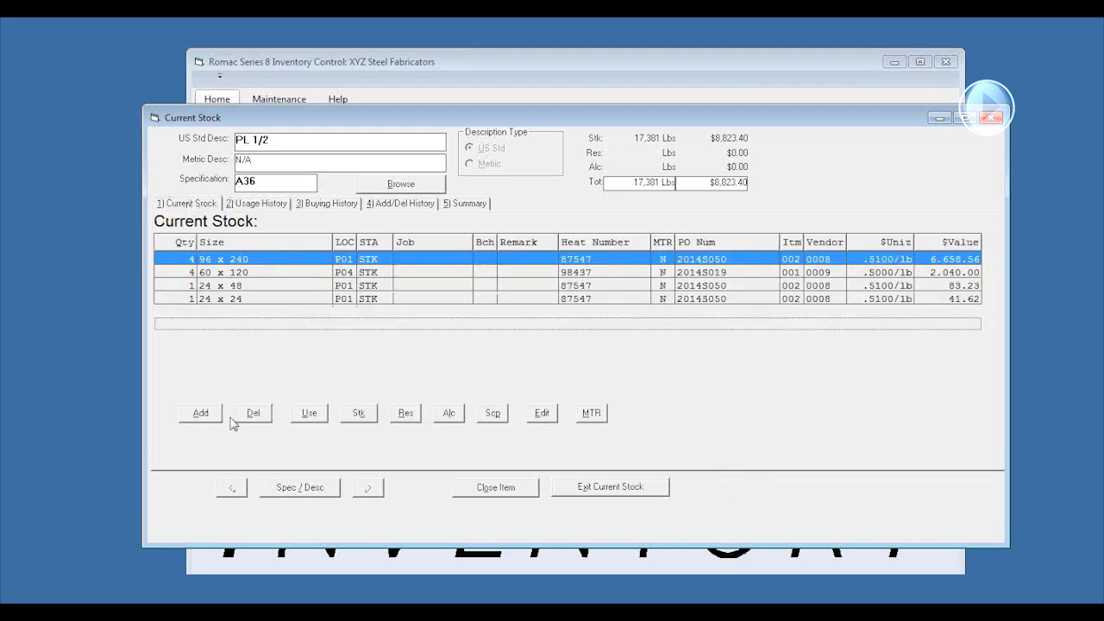
click(231, 488)
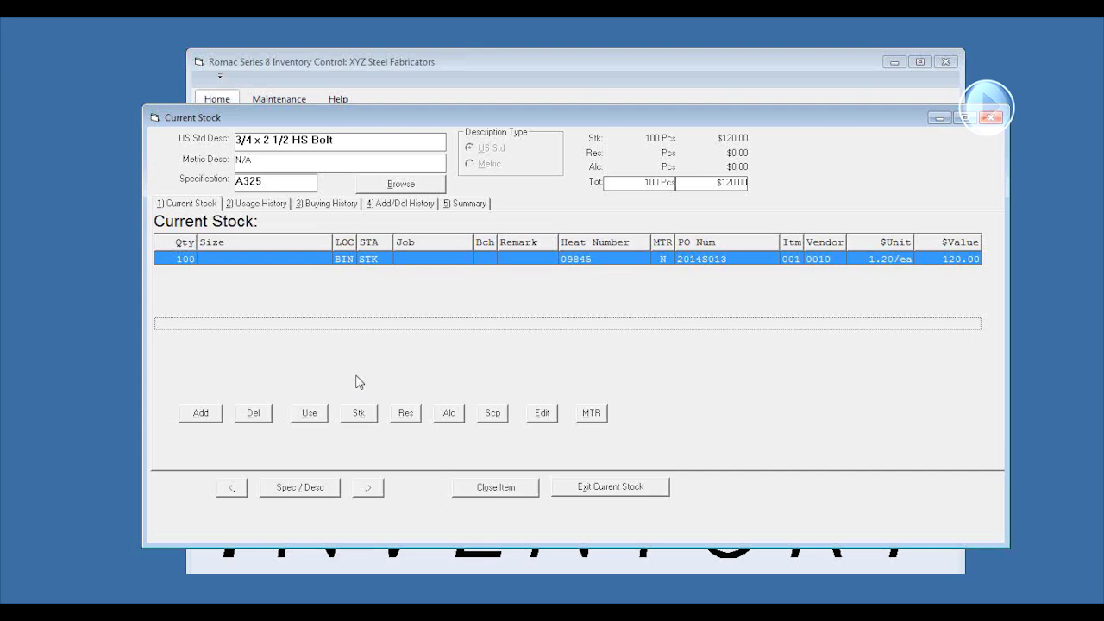
click(647, 493)
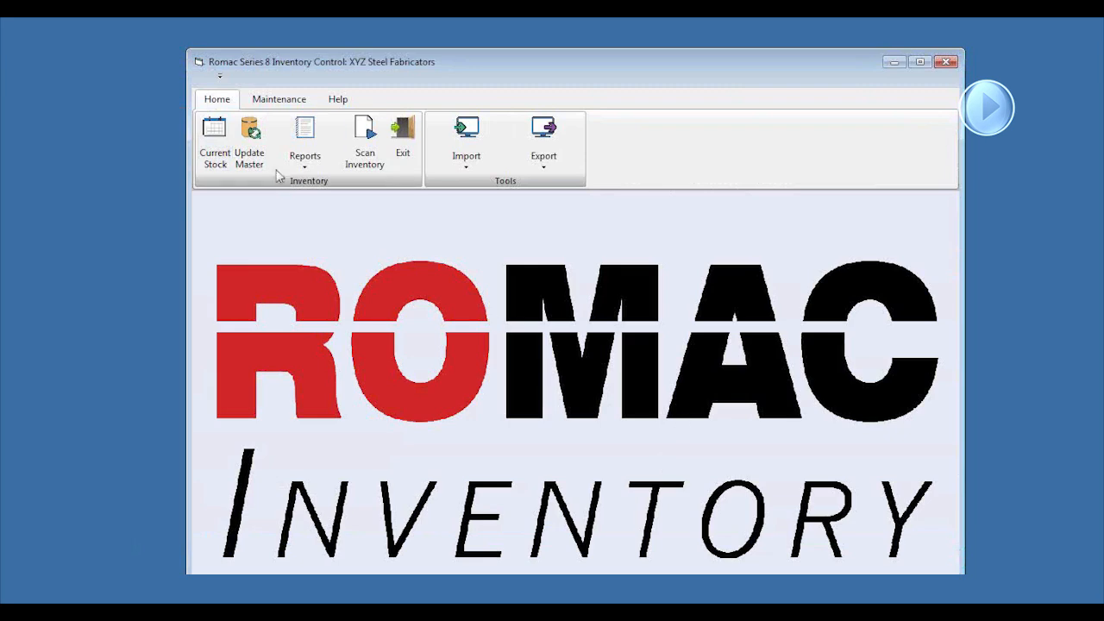
Add W 8 x 18 with specification A992 to the inventory master file, with a minimum restock of 3 ft
click(251, 141)
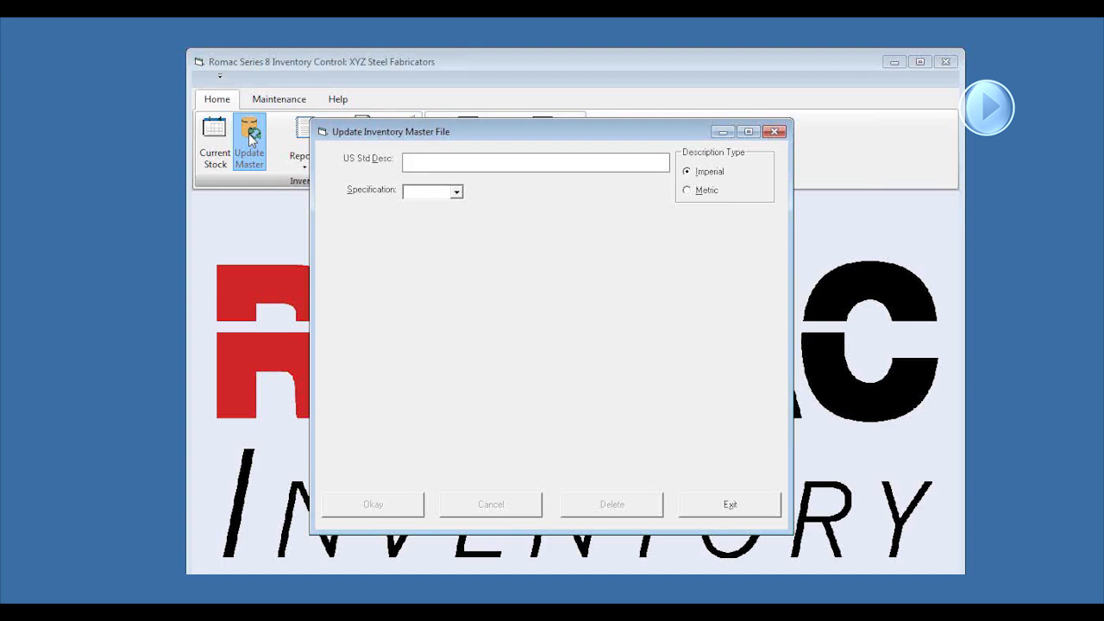
text(W 8 x 18)
key(Tab)
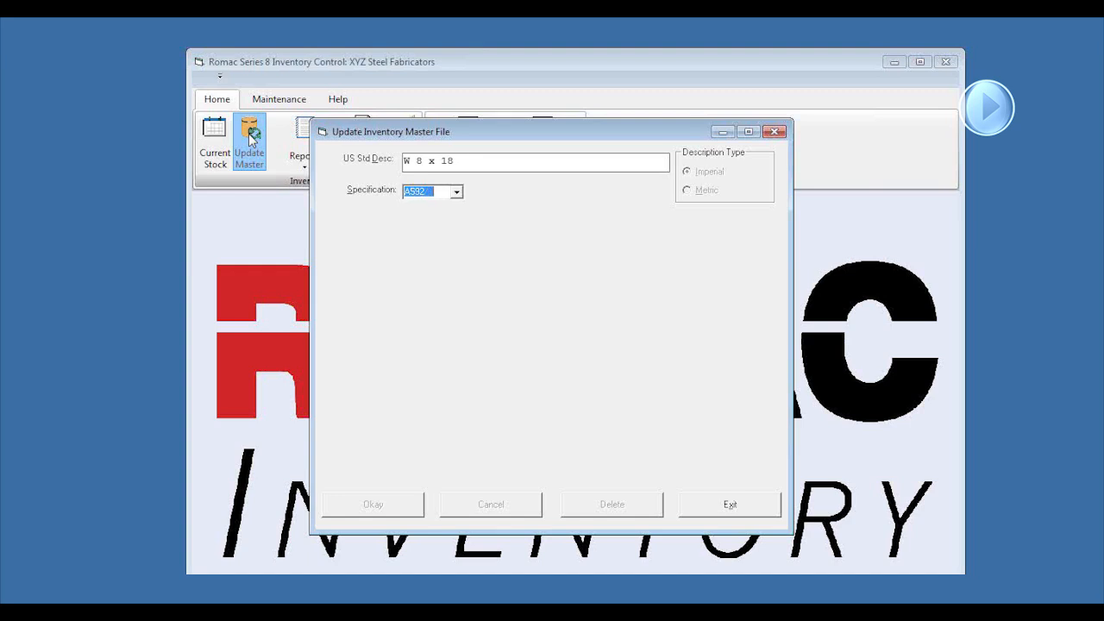
key(Tab)
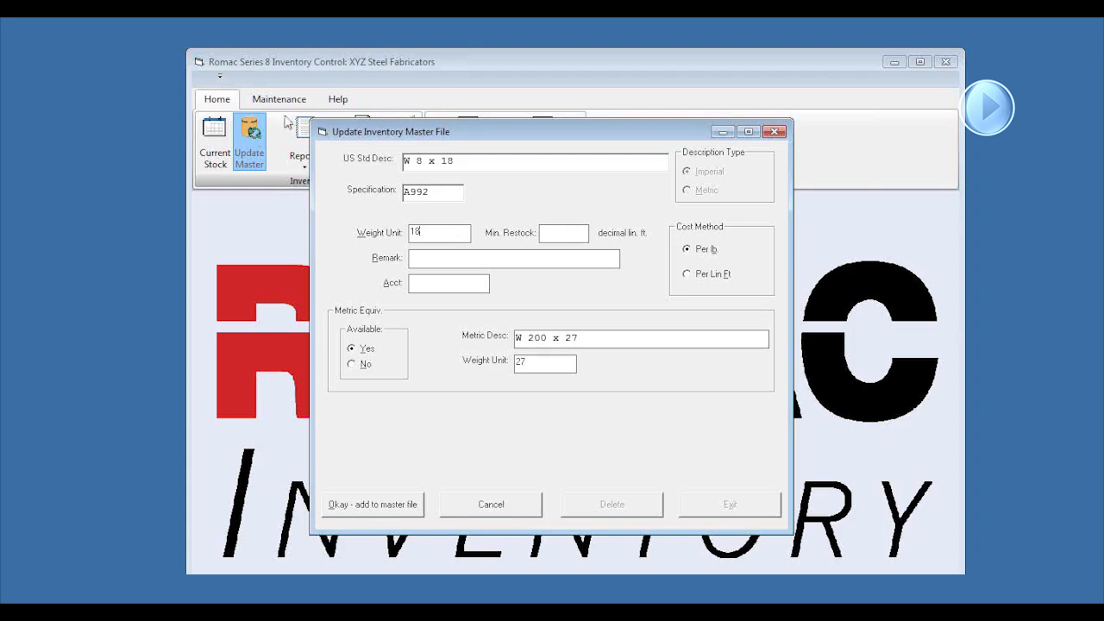
click(551, 233)
text(3)
click(405, 503)
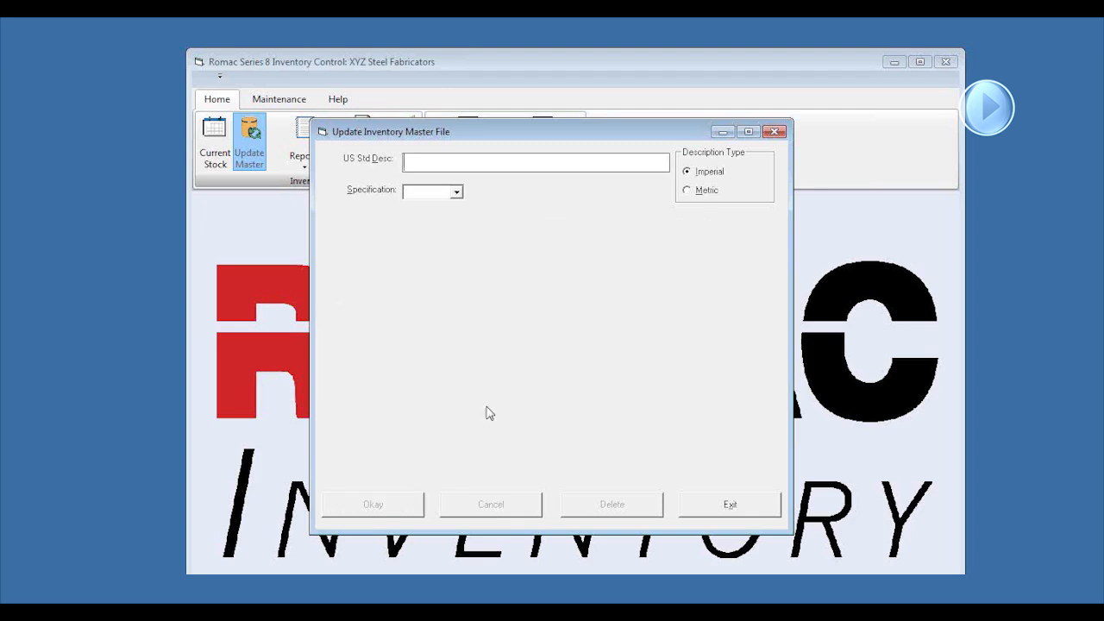
Enter a new master file item described as PL 1/2 with specification 304L
text(PL 1/2)
key(Tab)
click(457, 193)
drag(459, 221, 459, 268)
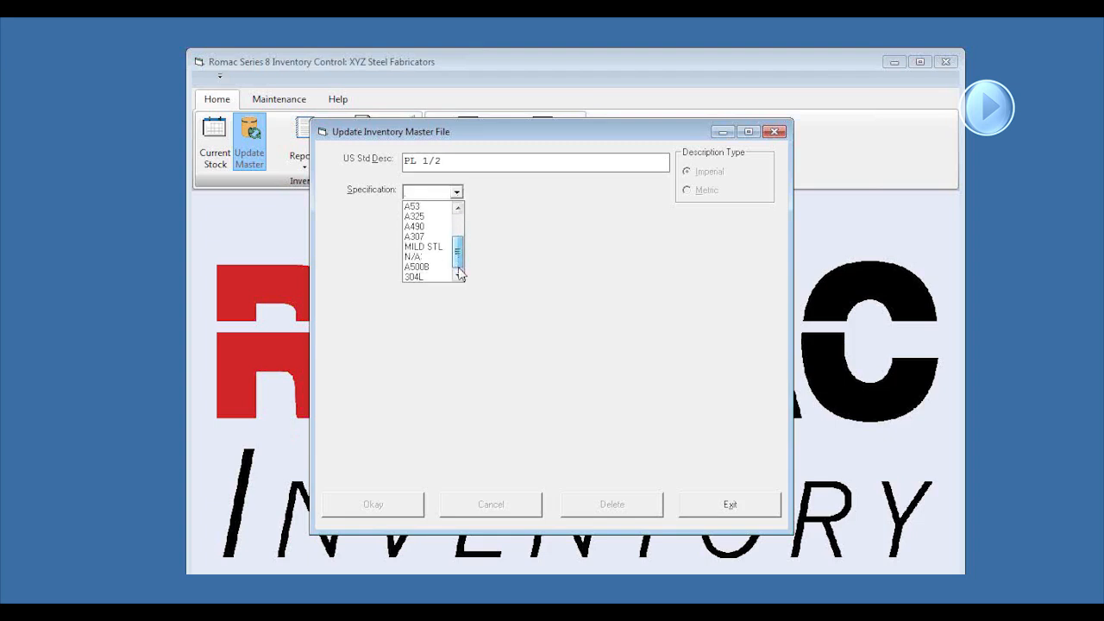
click(412, 277)
click(590, 365)
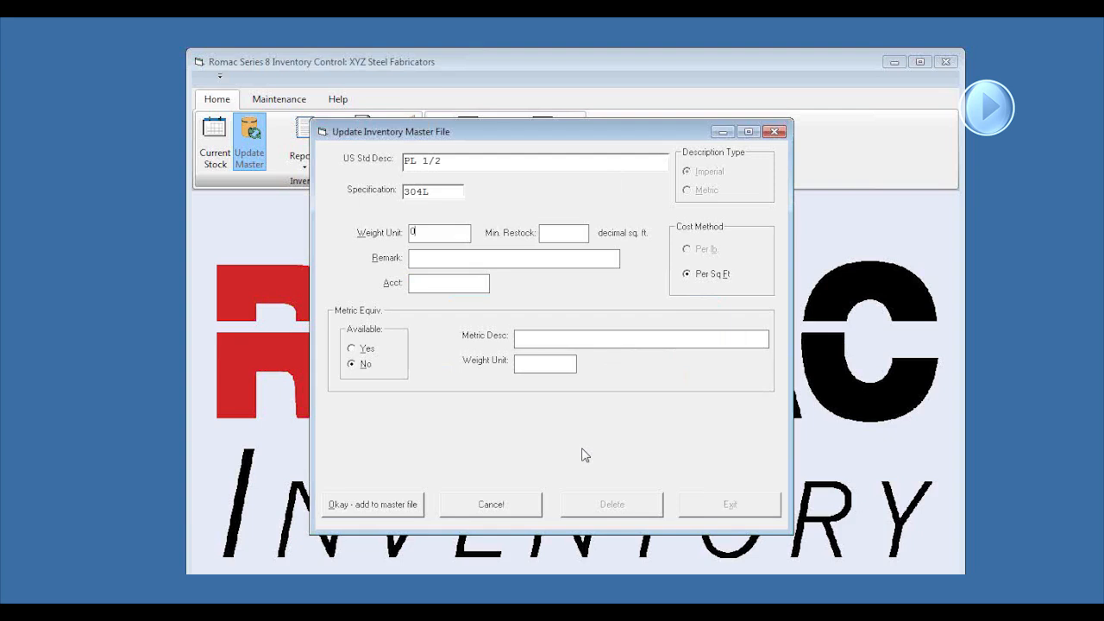
Set the new plate's weight unit to 21.663 and add it to the master file
key(BackSpace)
text(21.663)
key(Tab)
Open current stock and browse the inventory list for the newly added items, closing it without choosing one
click(212, 137)
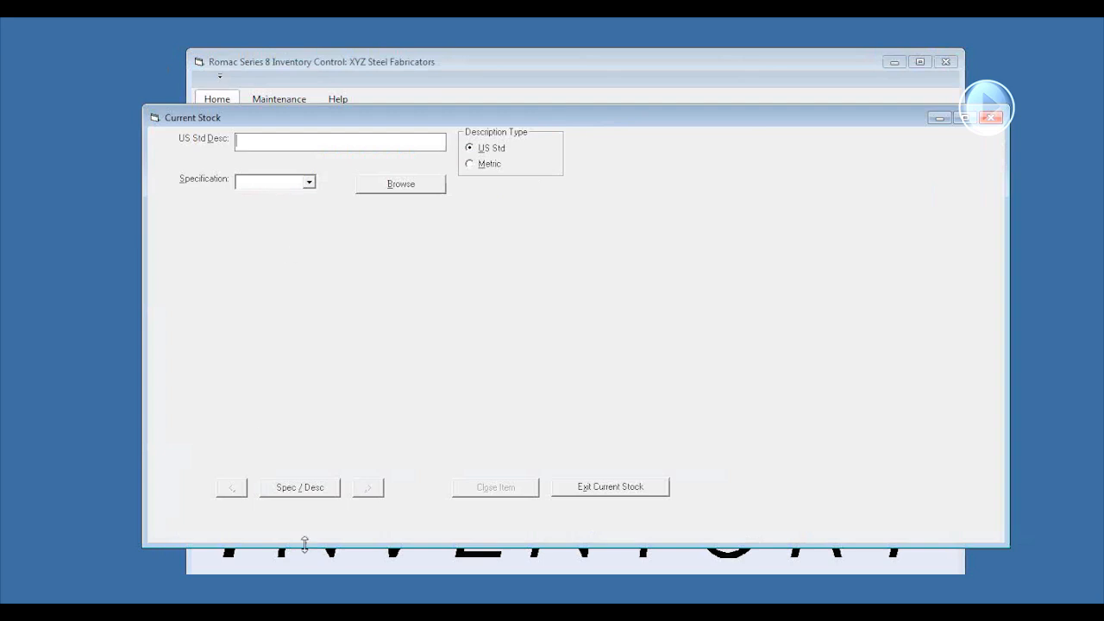
click(399, 186)
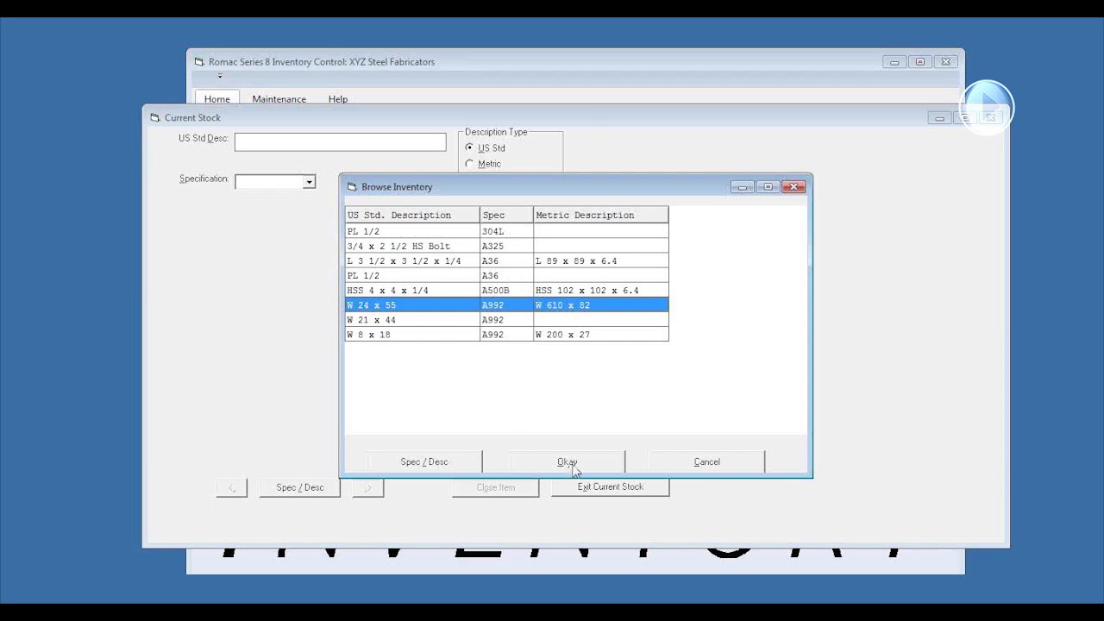
click(721, 470)
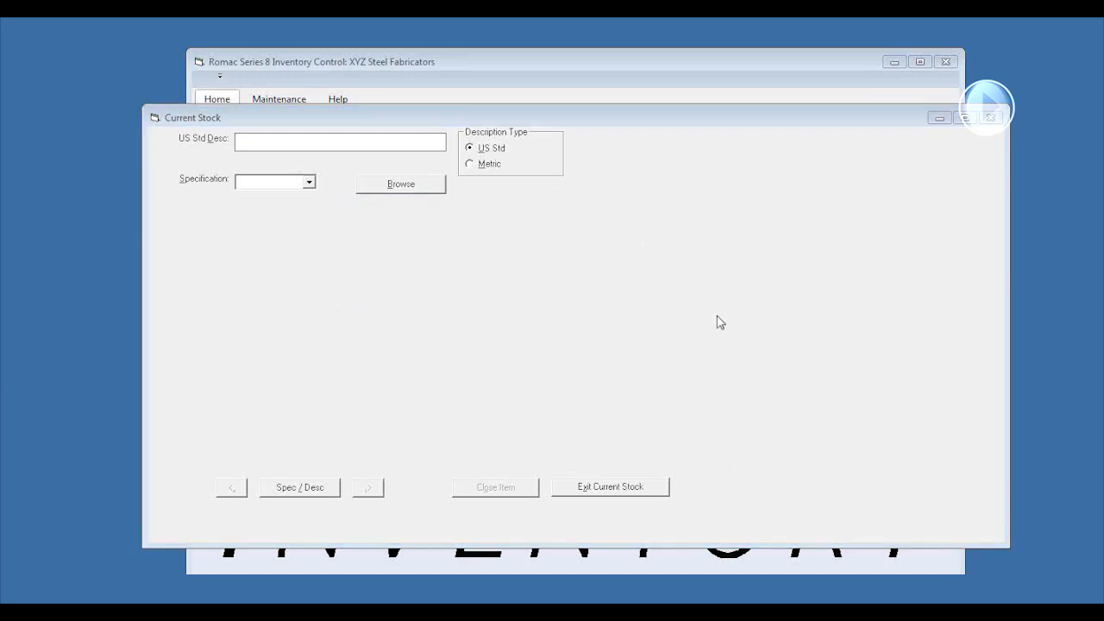
click(388, 184)
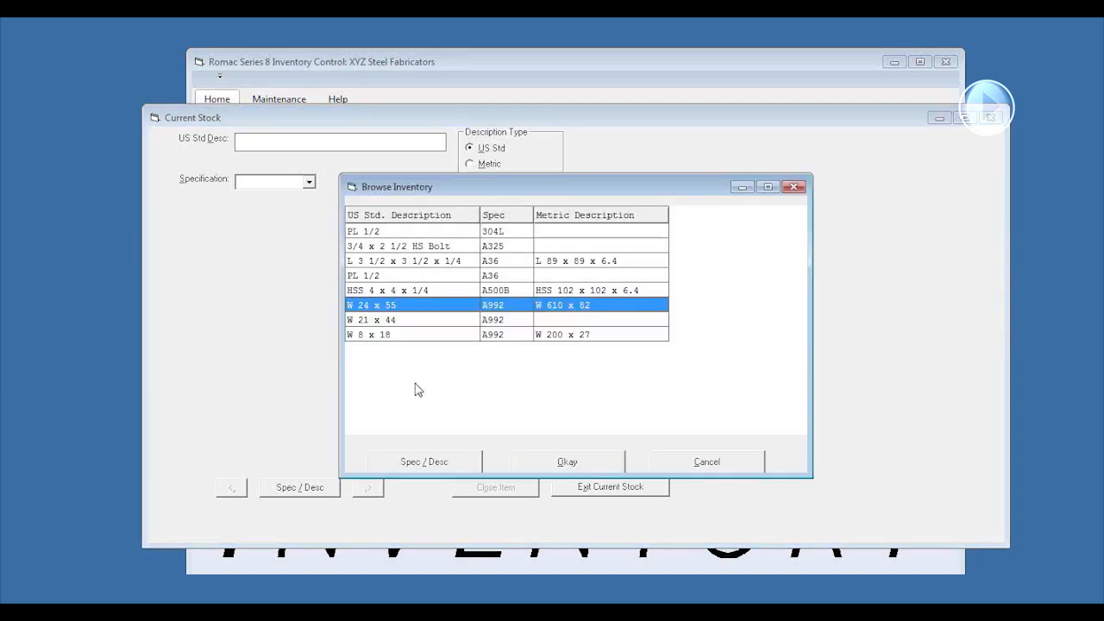
click(703, 465)
Open the current stock of W 21 x 44 by entering its US standard description
click(295, 143)
text(W 21 x 44)
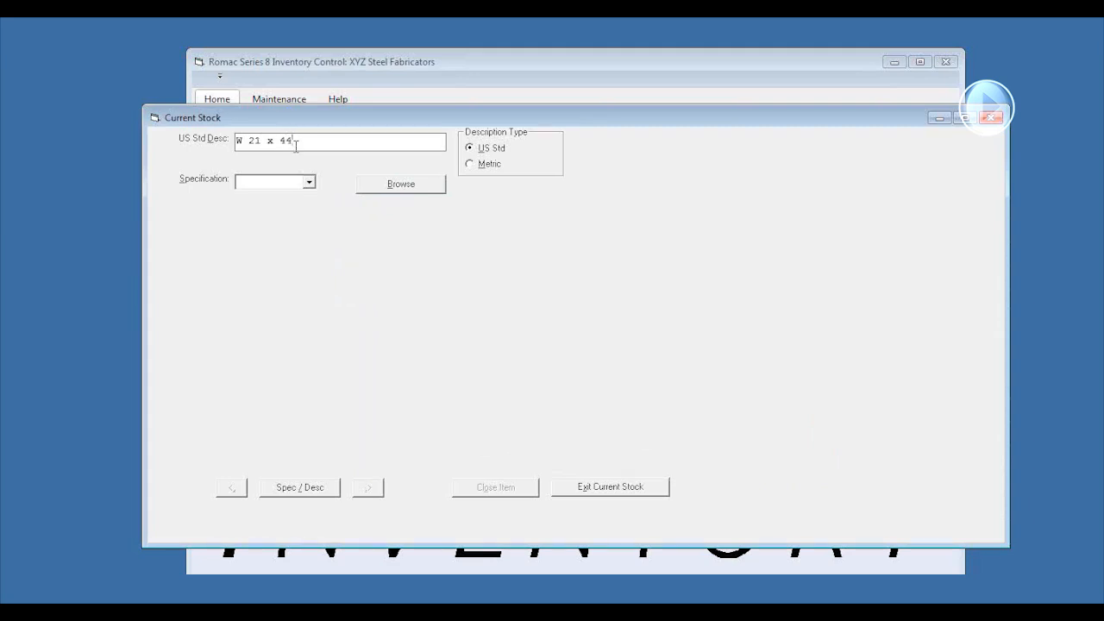
key(Return)
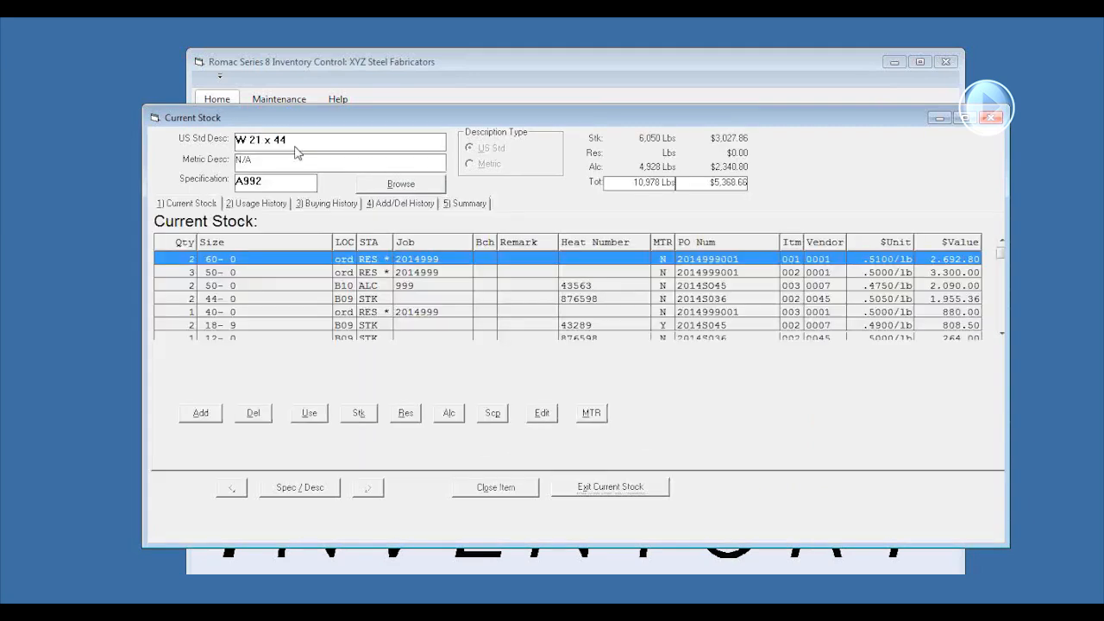